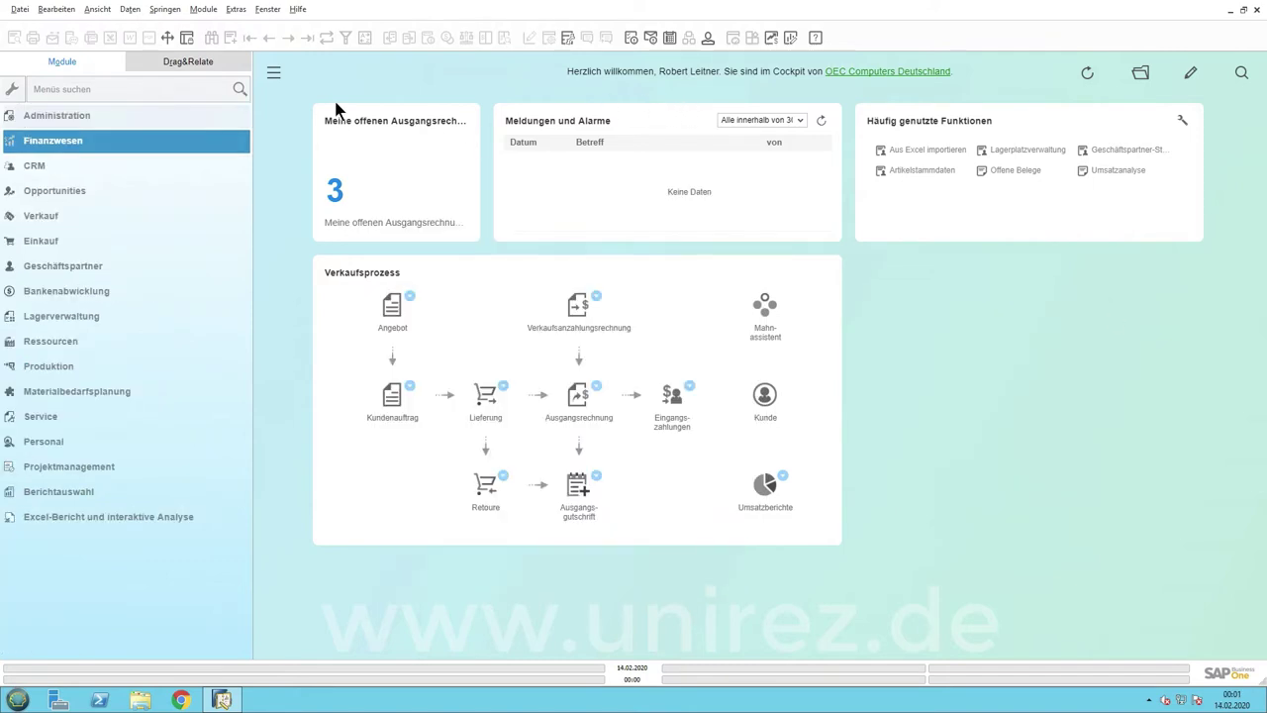
Open the UI-Konfigurationsvorlage utility from the Dienstprogramme under Administration.
{"action": "left_click", "coordinate": [140, 117]}
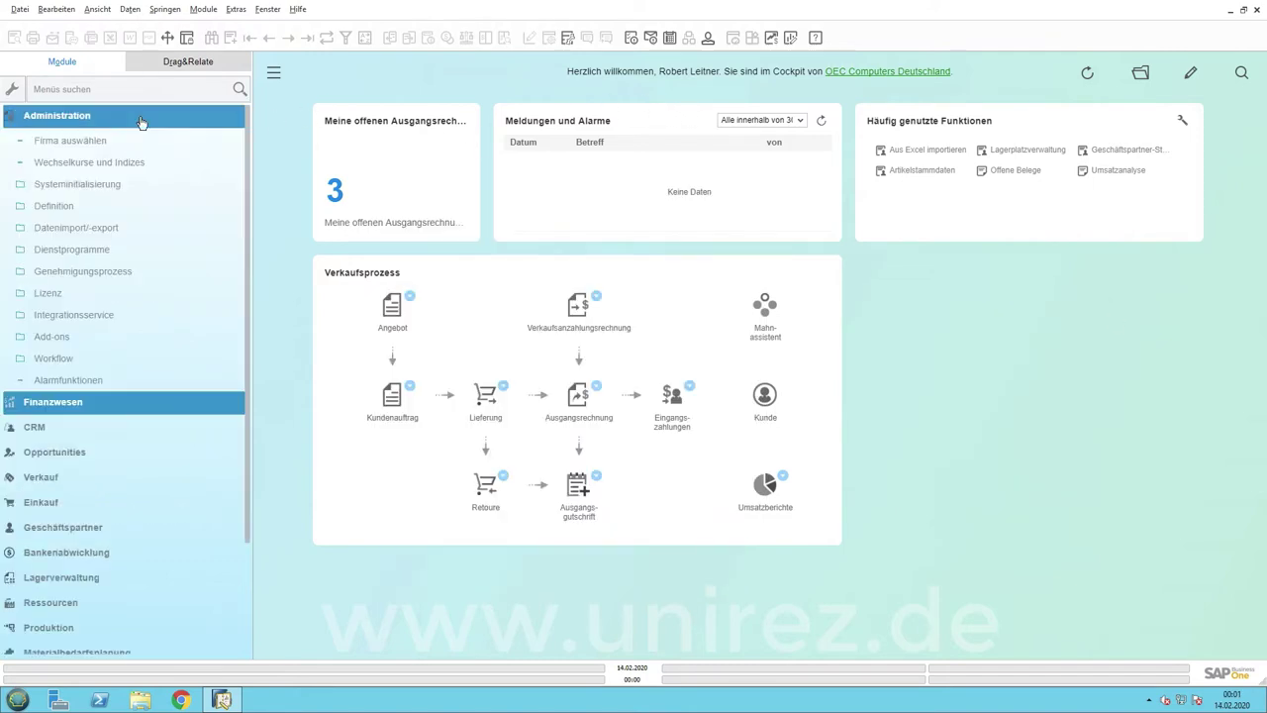
{"action": "left_click", "coordinate": [90, 248]}
{"action": "left_click", "coordinate": [90, 358]}
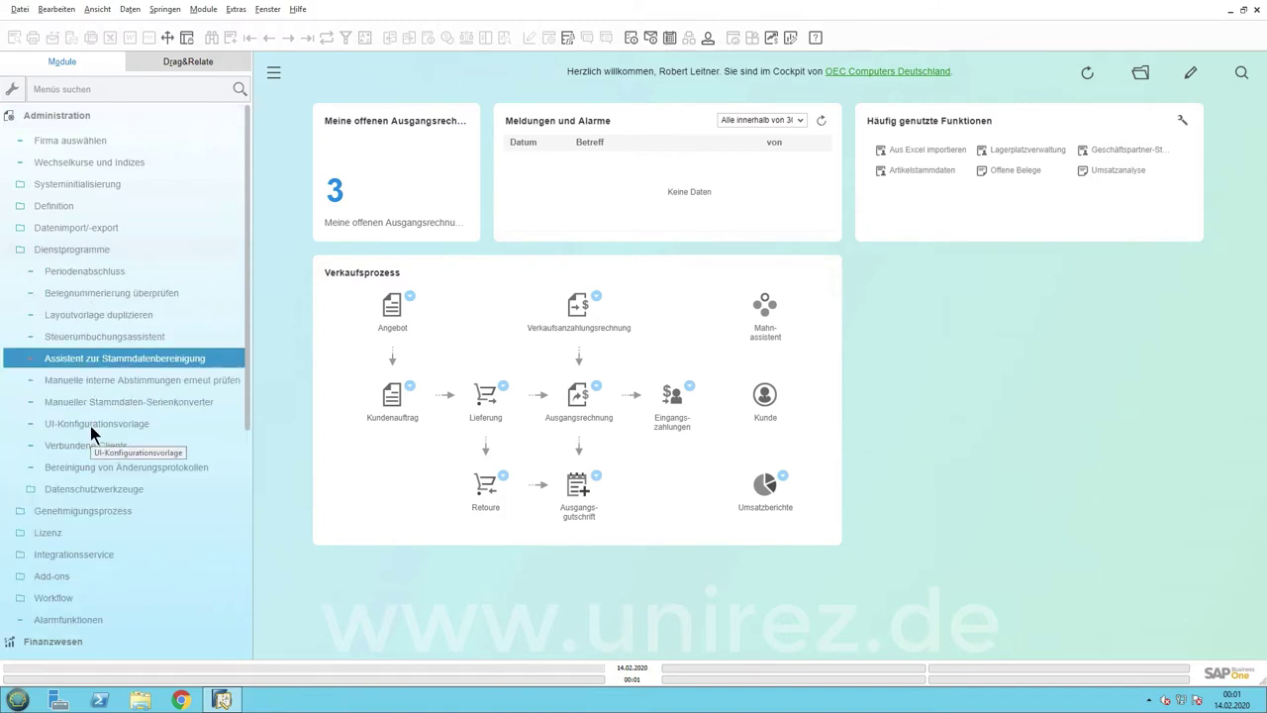
{"action": "left_click", "coordinate": [90, 424]}
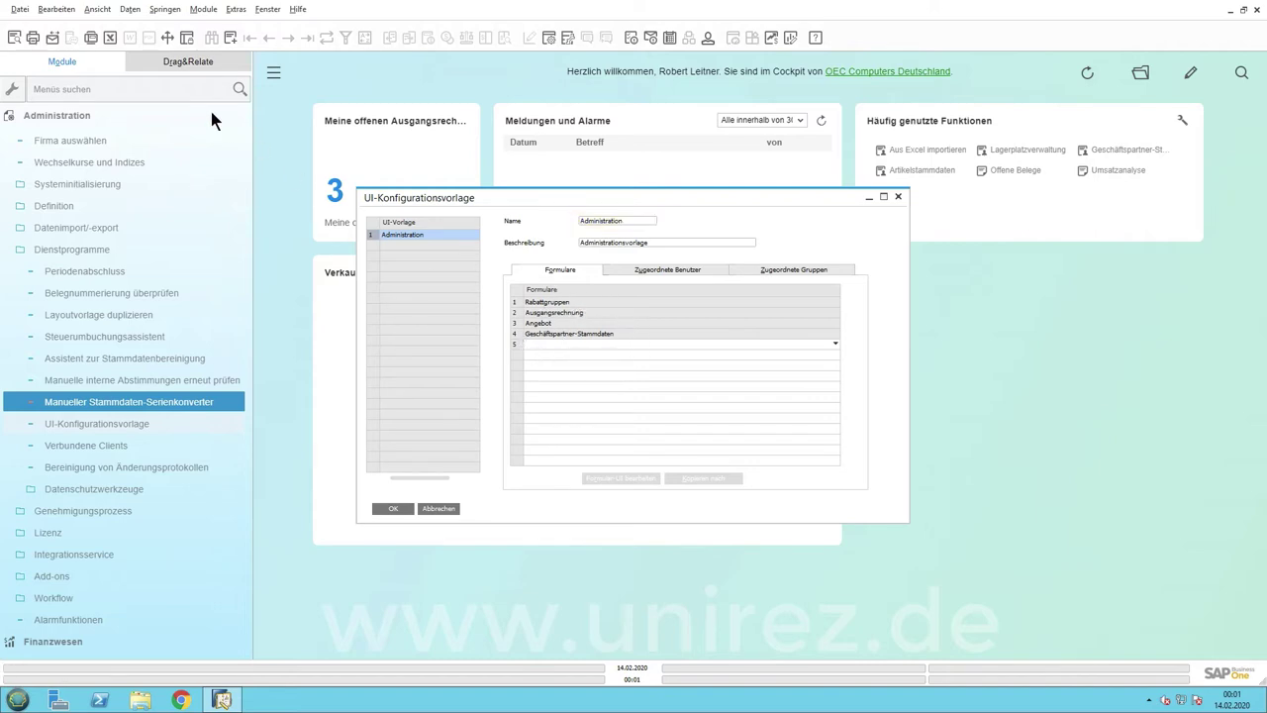
Add a new UI template with the name and description Verkaufsorganisation.
{"action": "left_click", "coordinate": [130, 10]}
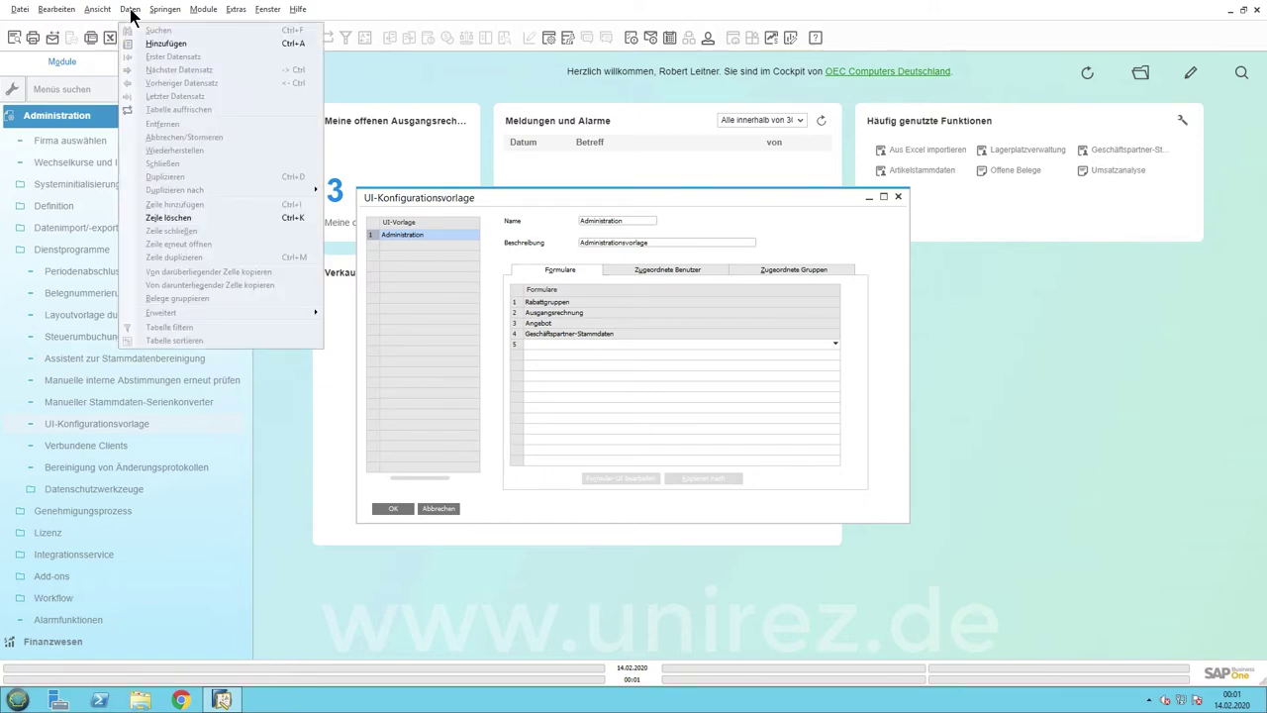
{"action": "left_click", "coordinate": [168, 45]}
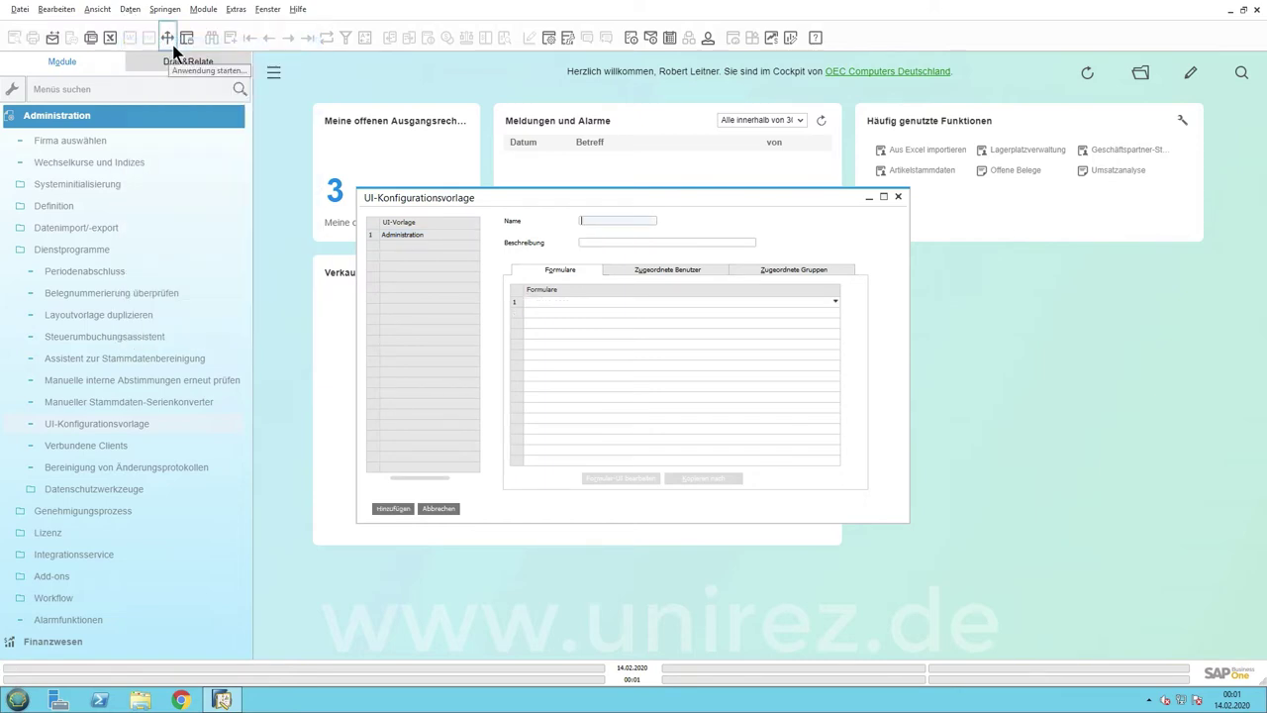
{"action": "type", "text": "Verkaufsorganisation"}
{"action": "key", "text": "Tab"}
{"action": "type", "text": "Verkaufsorganis"}
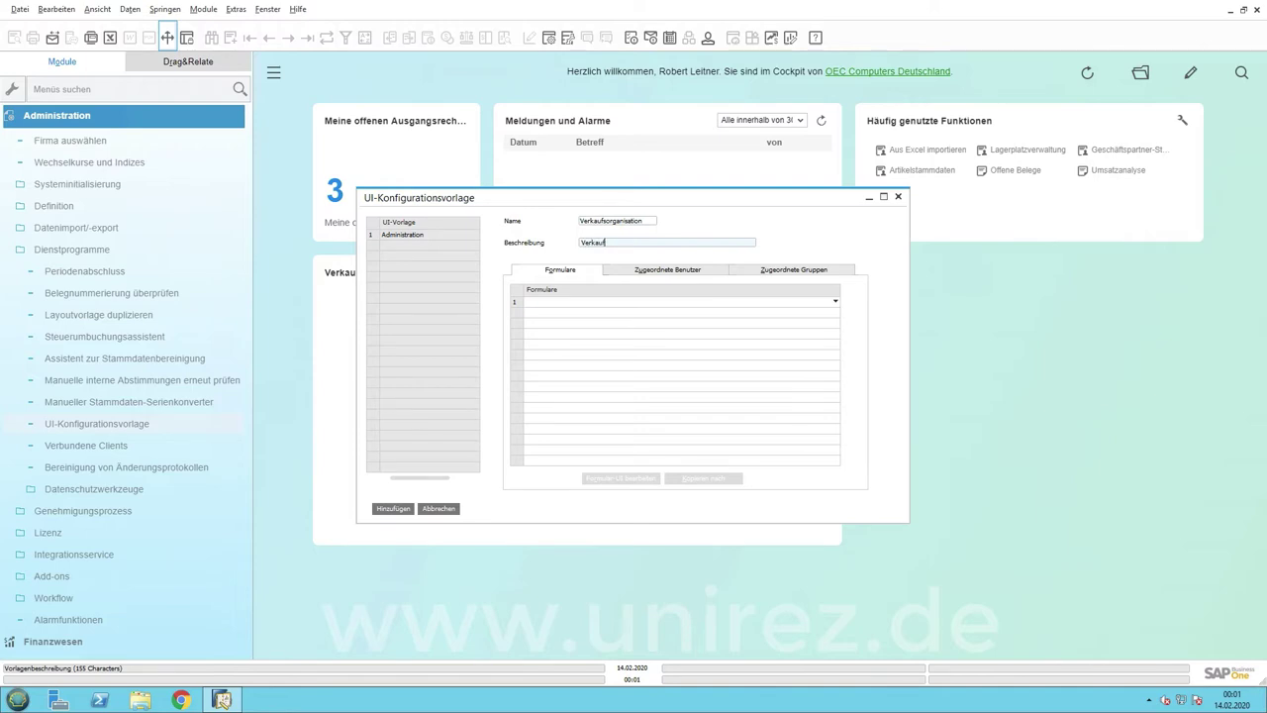
{"action": "type", "text": "ation"}
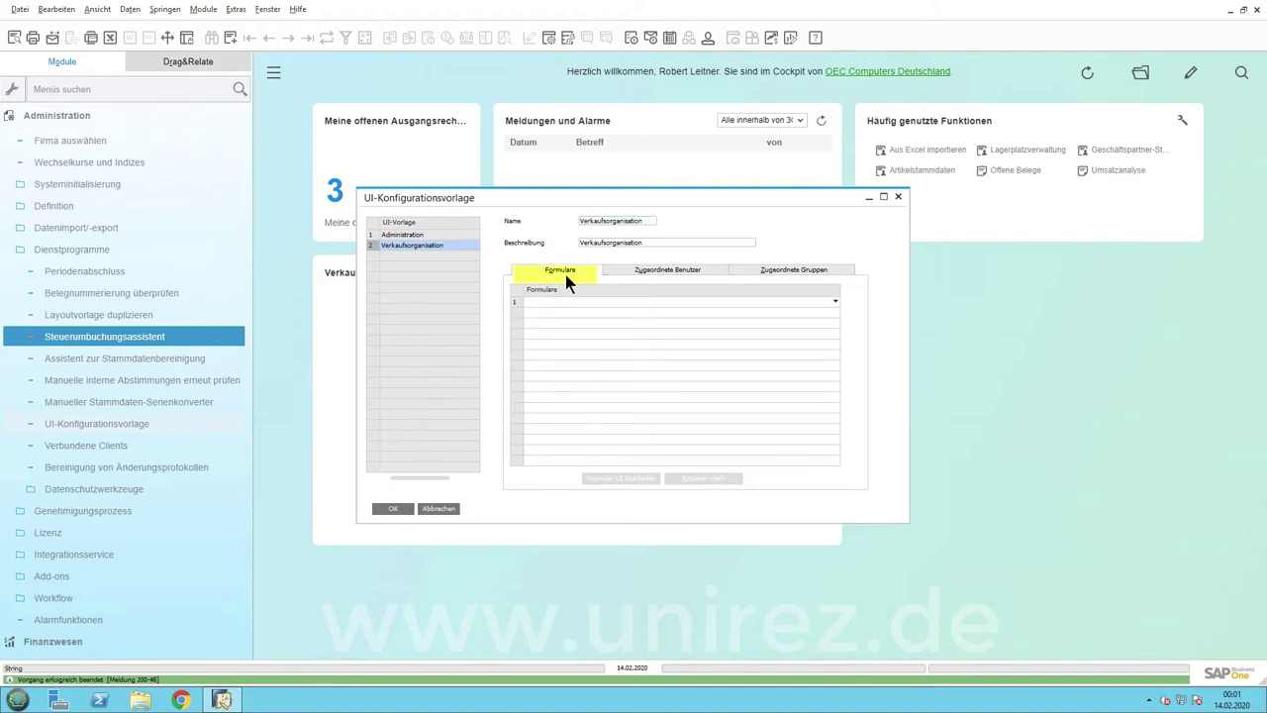
Assign the Geschäftspartner-Stammdaten form to the Verkaufsorganisation template and update the template.
{"action": "left_click", "coordinate": [832, 300]}
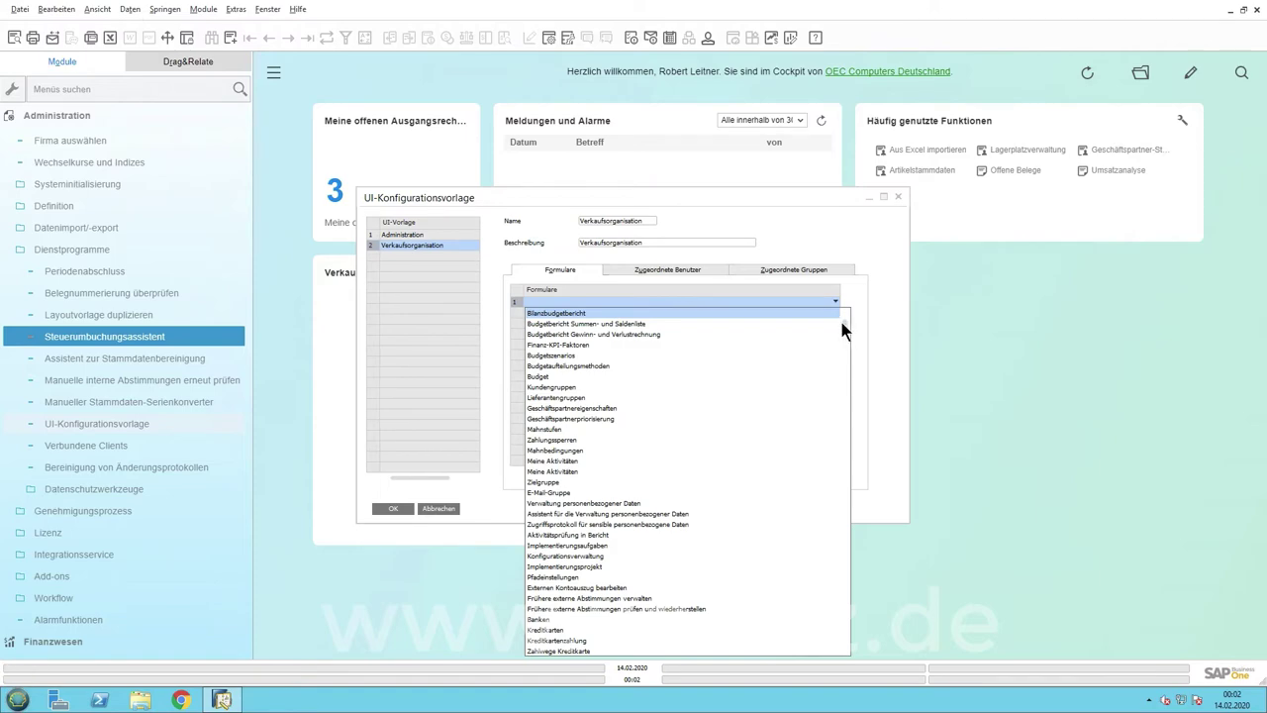
{"action": "left_click_drag", "start_coordinate": [844, 326], "coordinate": [835, 438]}
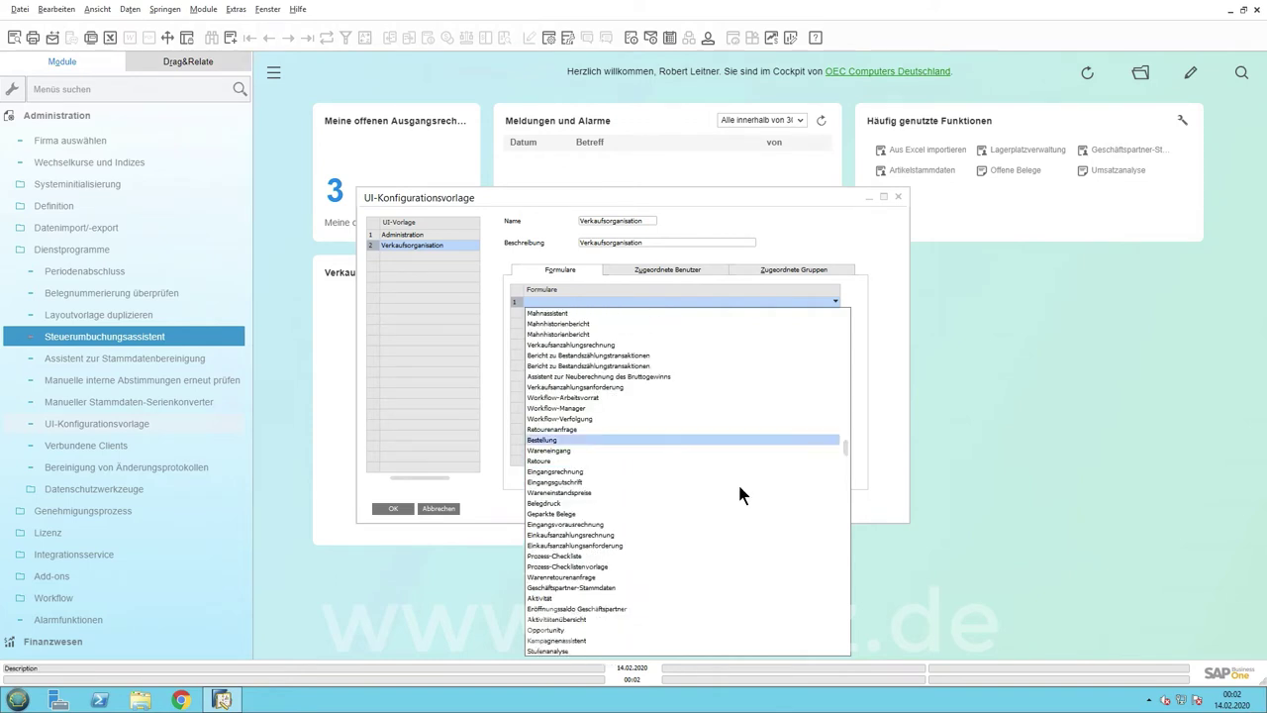
{"action": "left_click", "coordinate": [591, 588]}
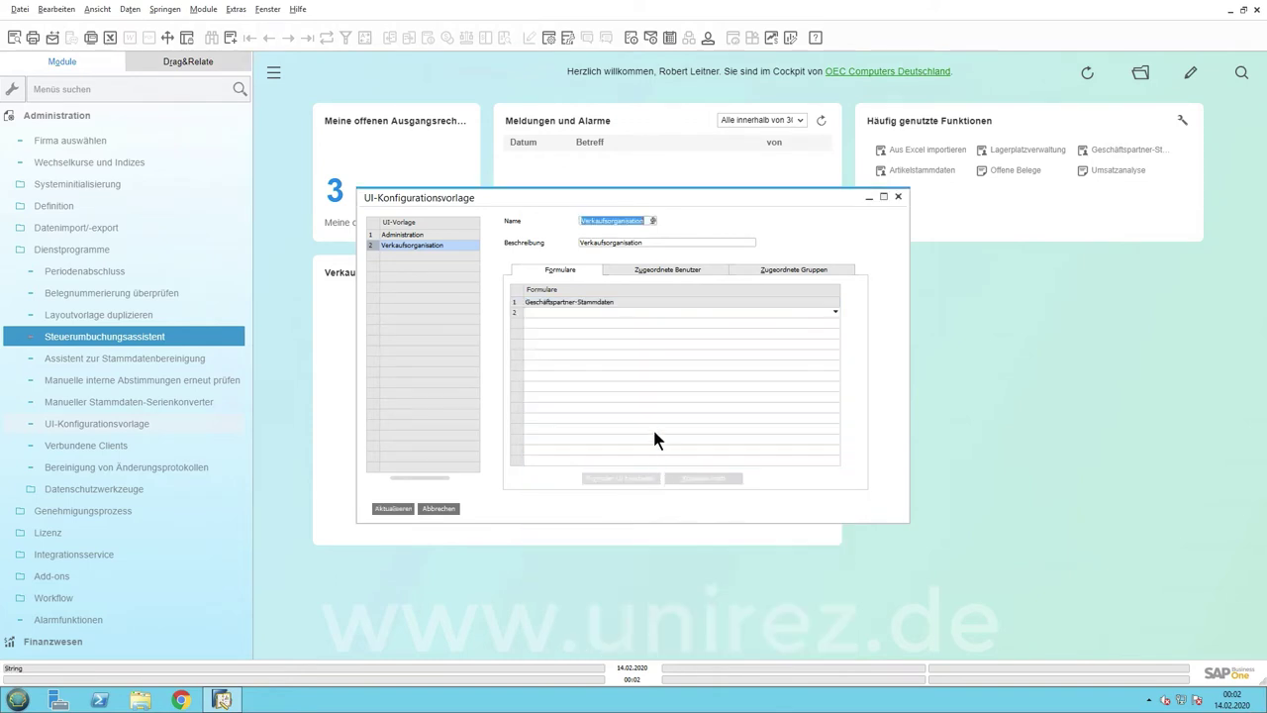
{"action": "left_click", "coordinate": [394, 509]}
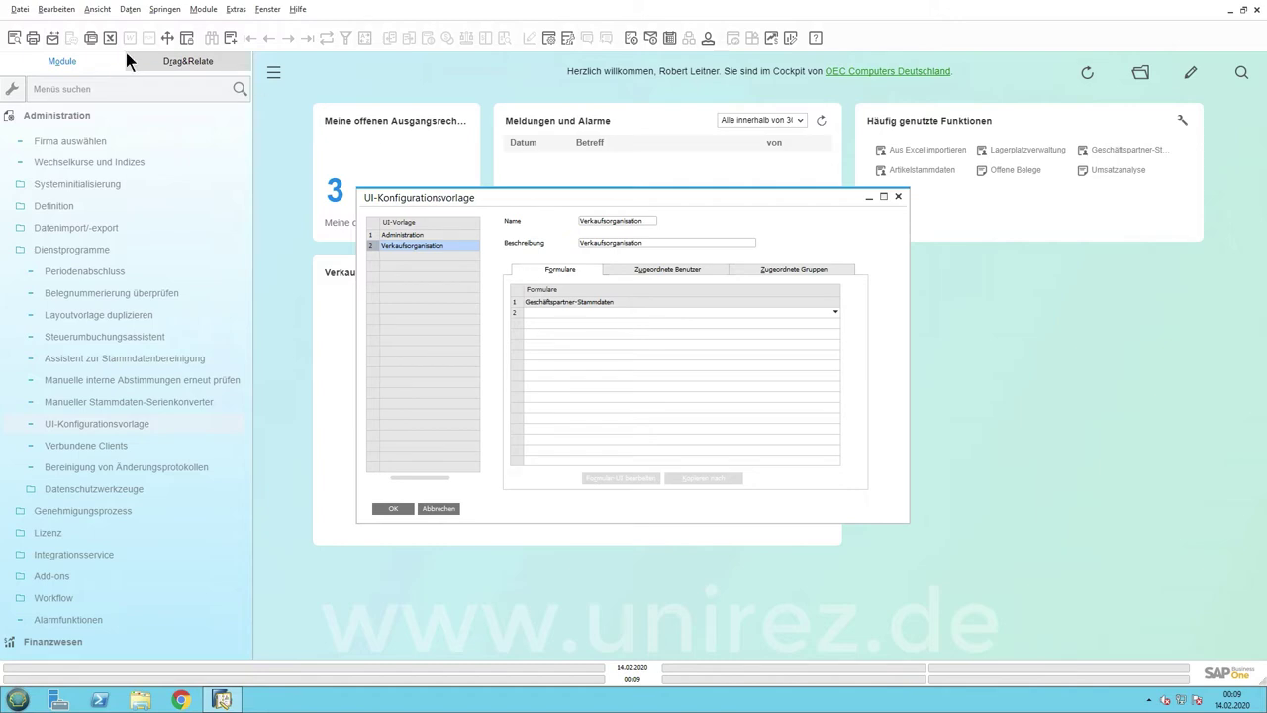
Search the menus for geschäftspartner, open Geschäftspartner-Stammdaten directly in UI editing mode, and close the form.
{"action": "left_click", "coordinate": [115, 89]}
{"action": "type", "text": "geschafts"}
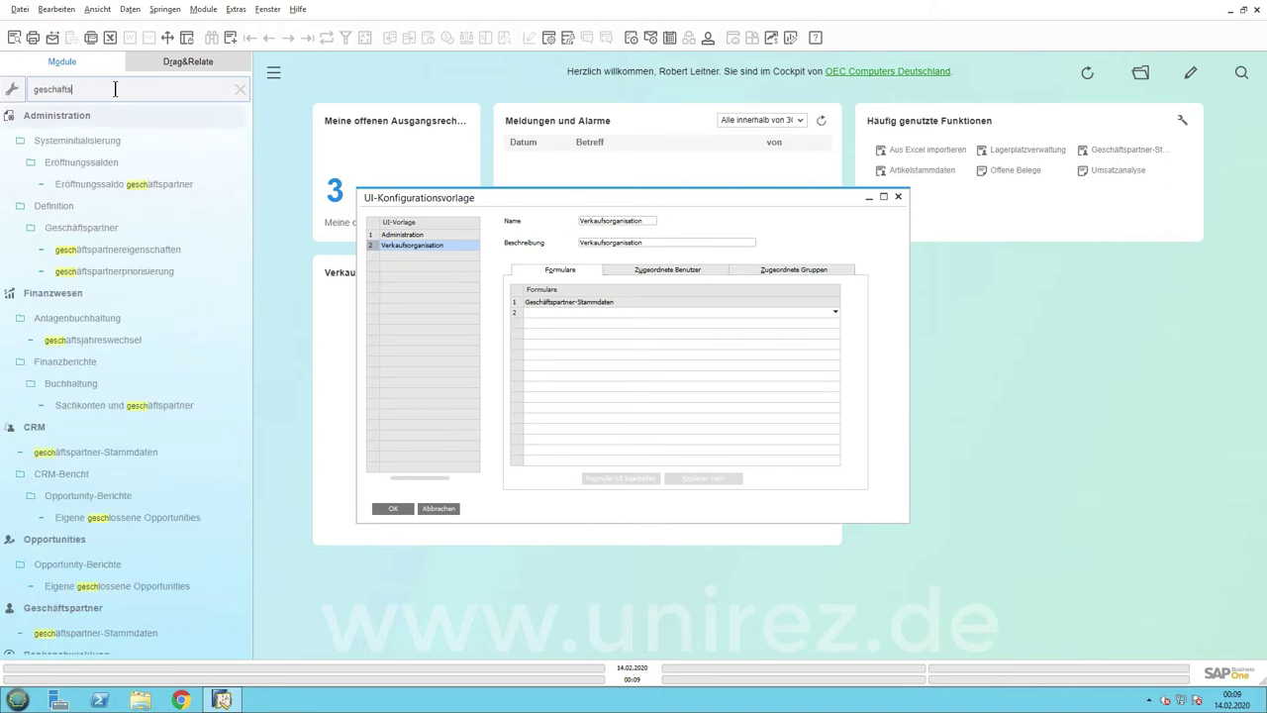
{"action": "type", "text": "partner"}
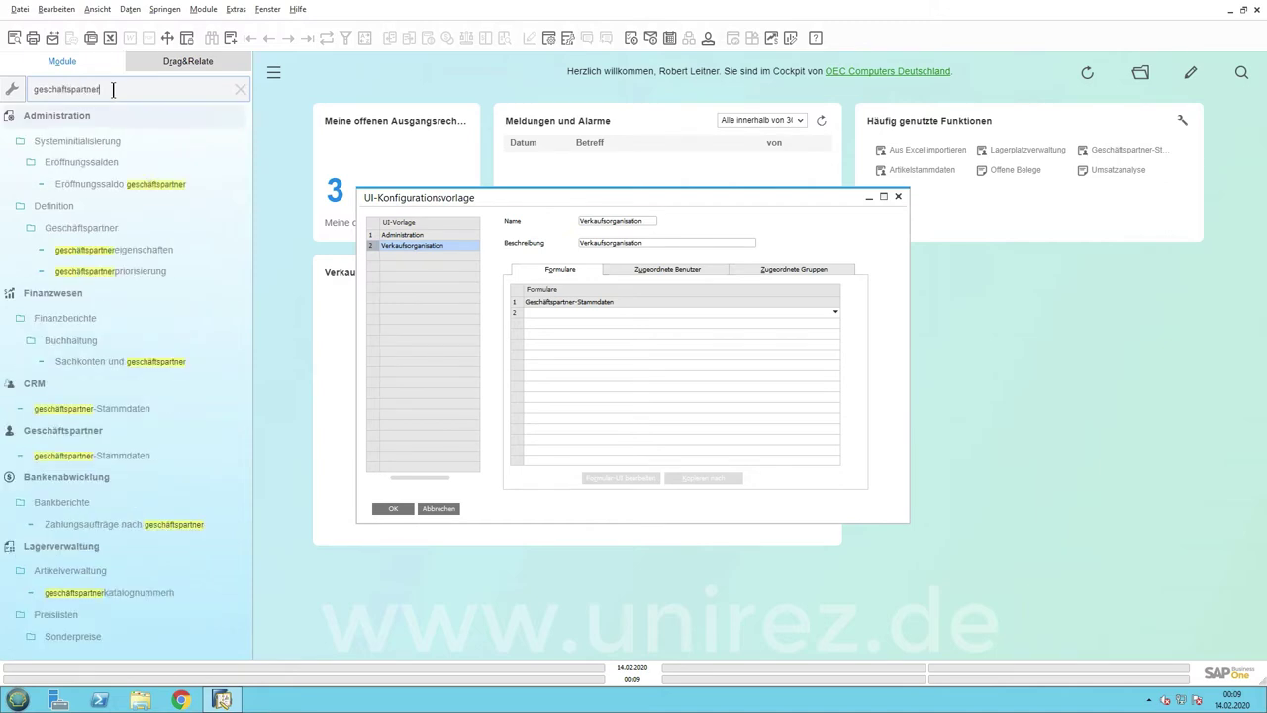
{"action": "left_click", "coordinate": [116, 455]}
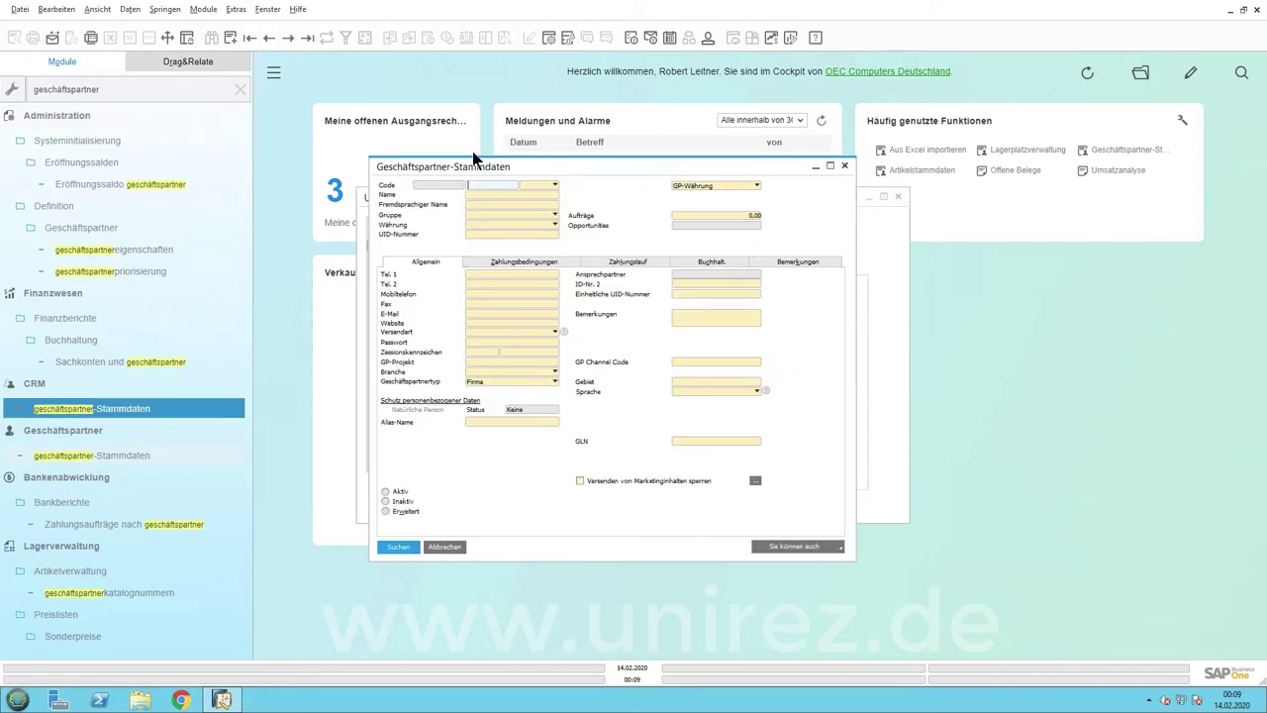
{"action": "left_click", "coordinate": [237, 10]}
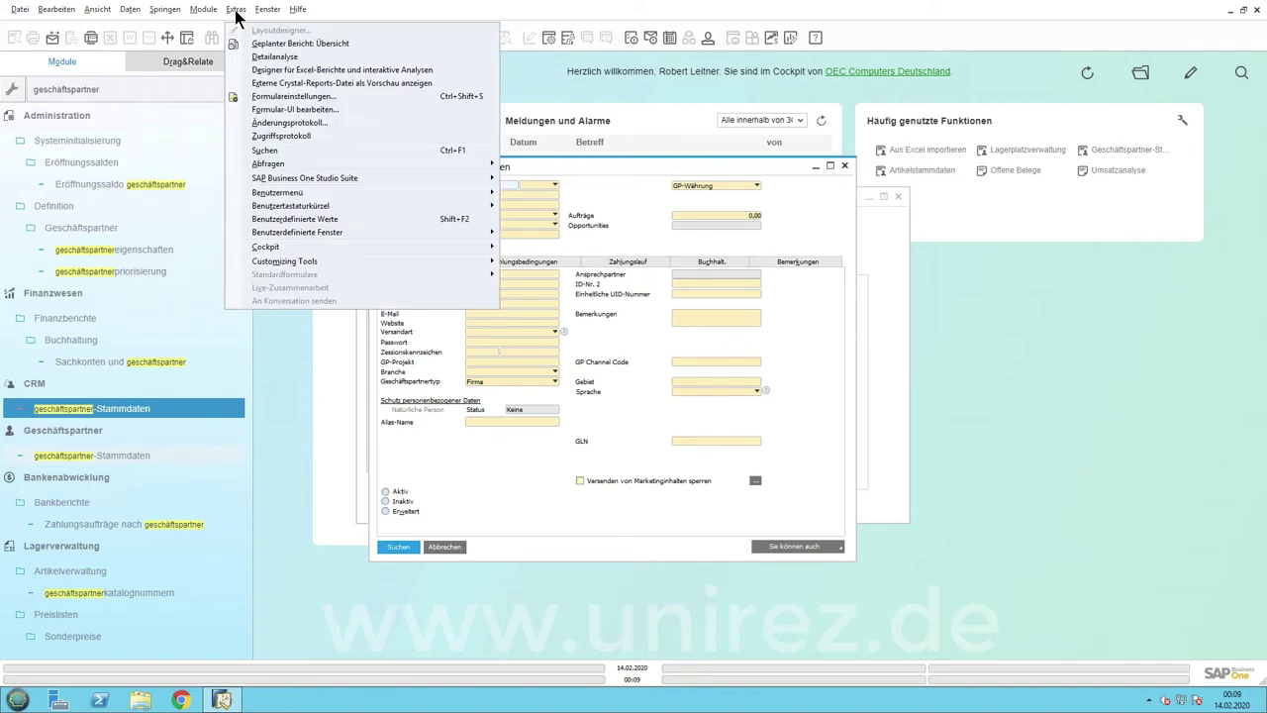
{"action": "left_click", "coordinate": [285, 110]}
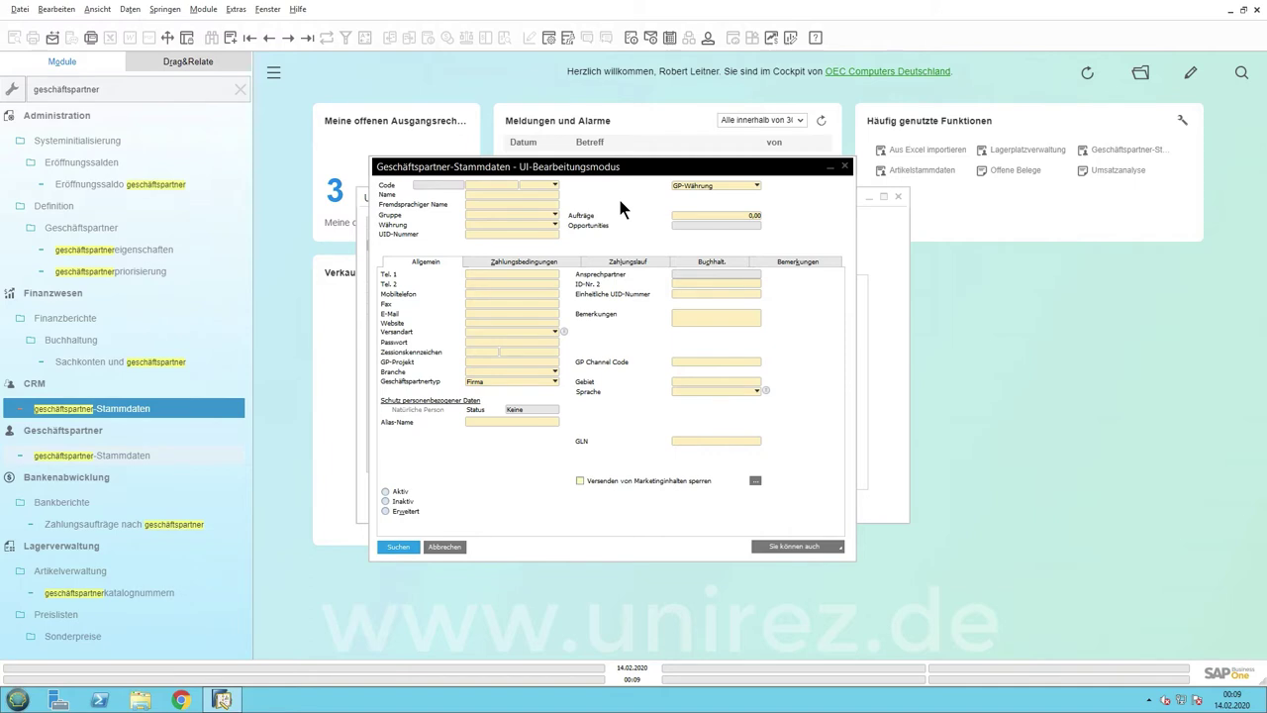
{"action": "left_click", "coordinate": [845, 167]}
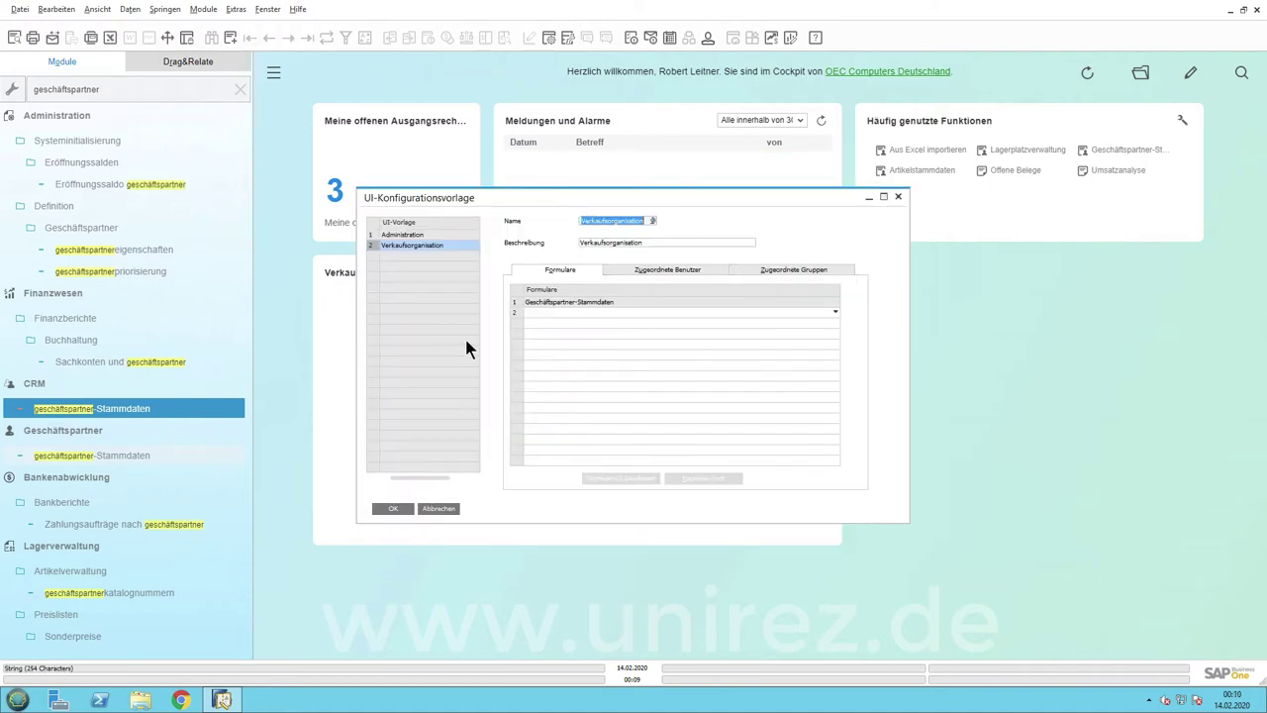
Open the template's Geschäftspartner-Stammdaten form for UI editing and deactivate the Gruppe field.
{"action": "left_click", "coordinate": [516, 301]}
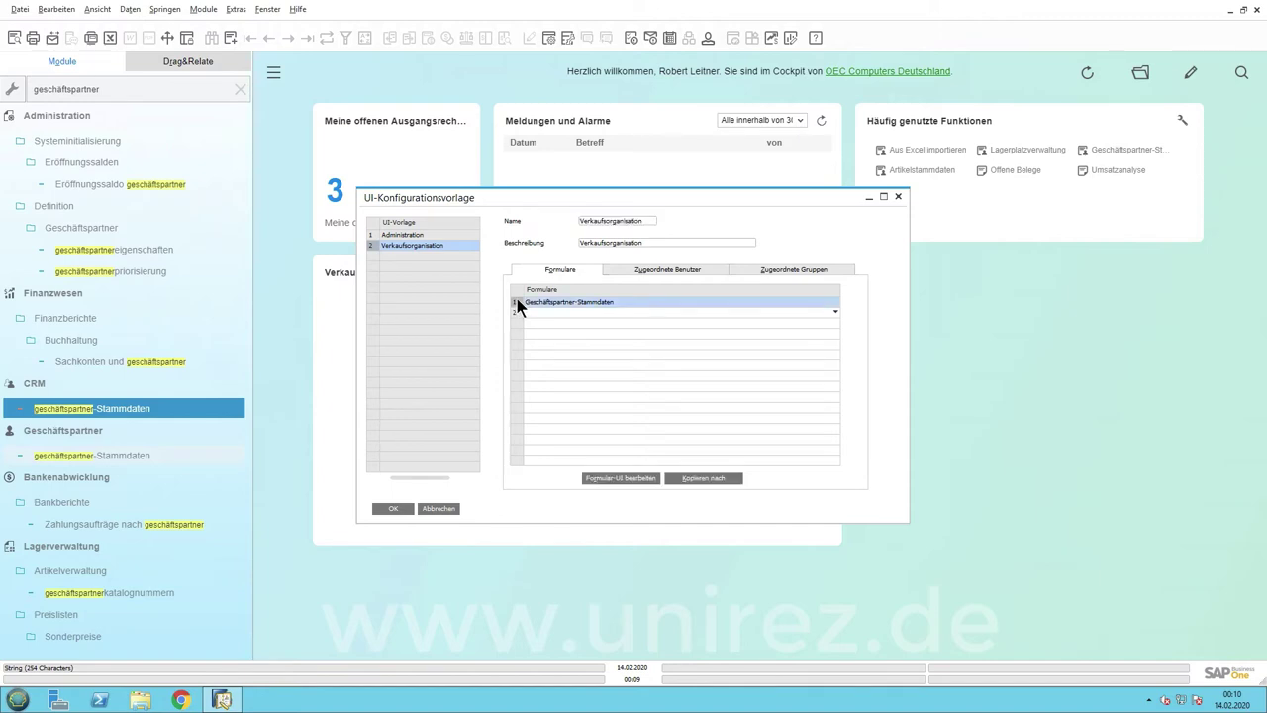
{"action": "left_click", "coordinate": [614, 478]}
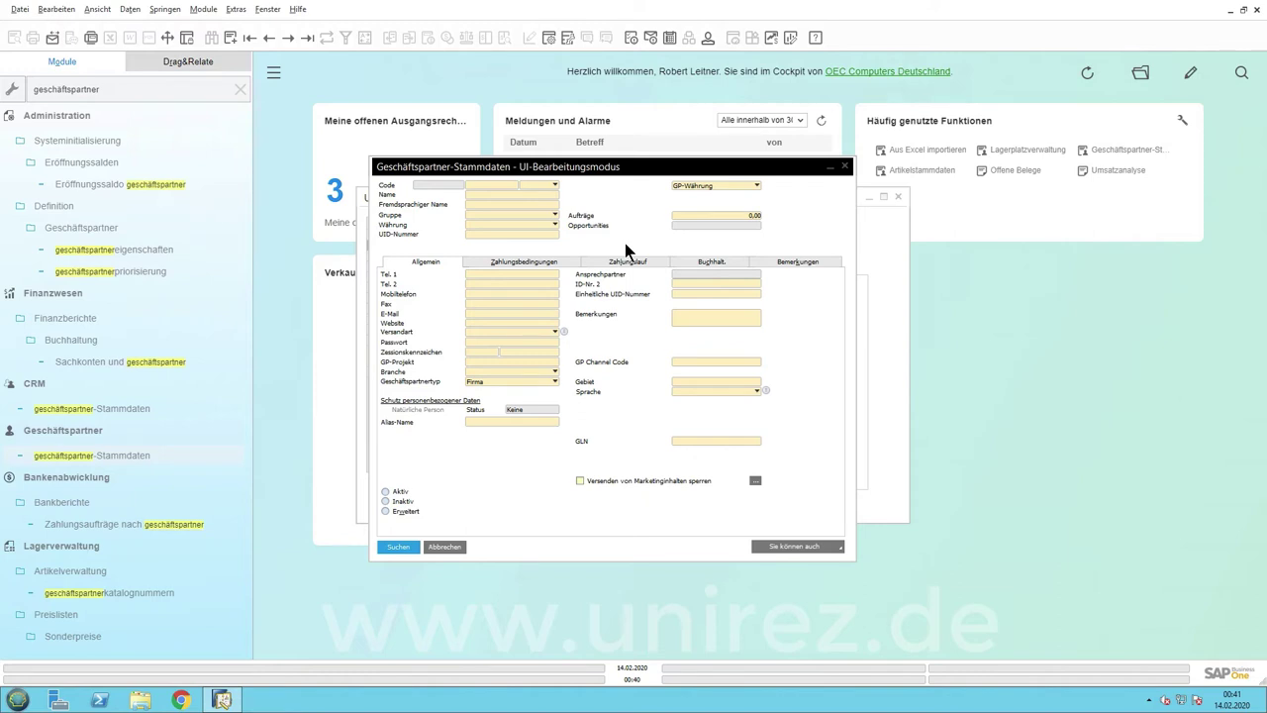
{"action": "left_click", "coordinate": [388, 215]}
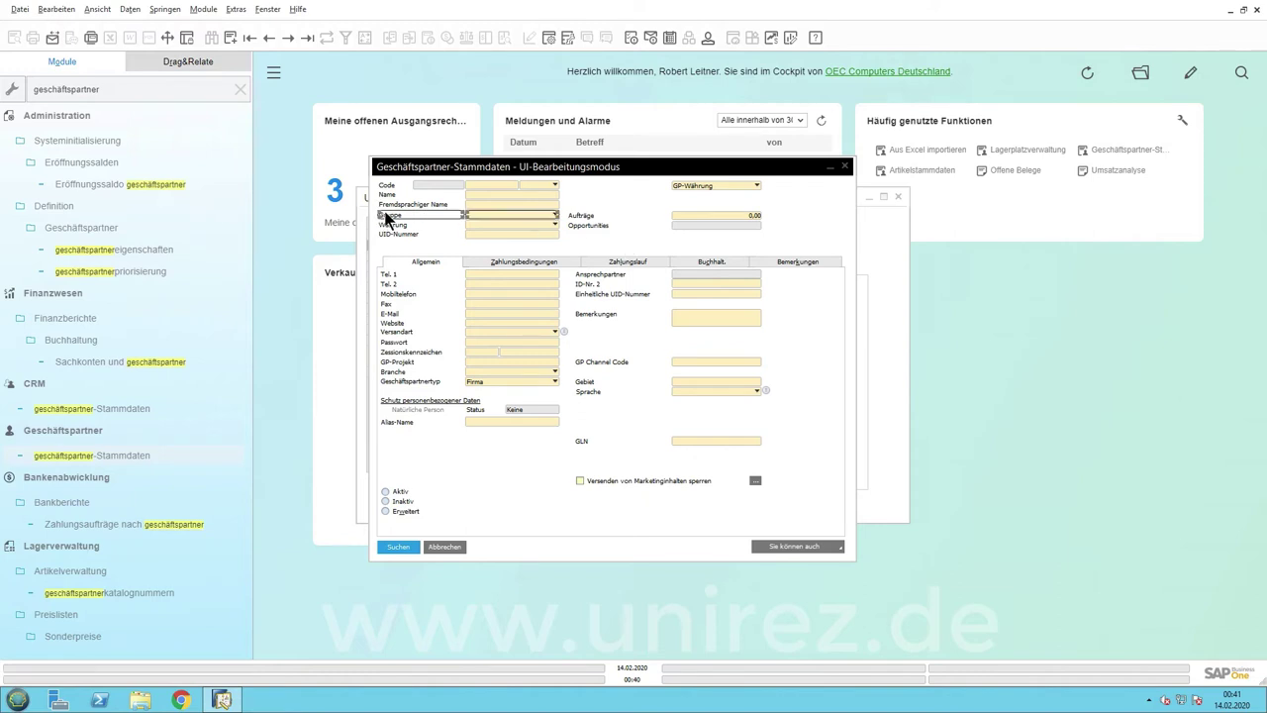
{"action": "left_click", "coordinate": [488, 220]}
{"action": "left_click", "coordinate": [511, 242]}
Show the user-defined fields and place the ABC field below GLN on the form's Allgemein tab.
{"action": "left_click", "coordinate": [97, 8]}
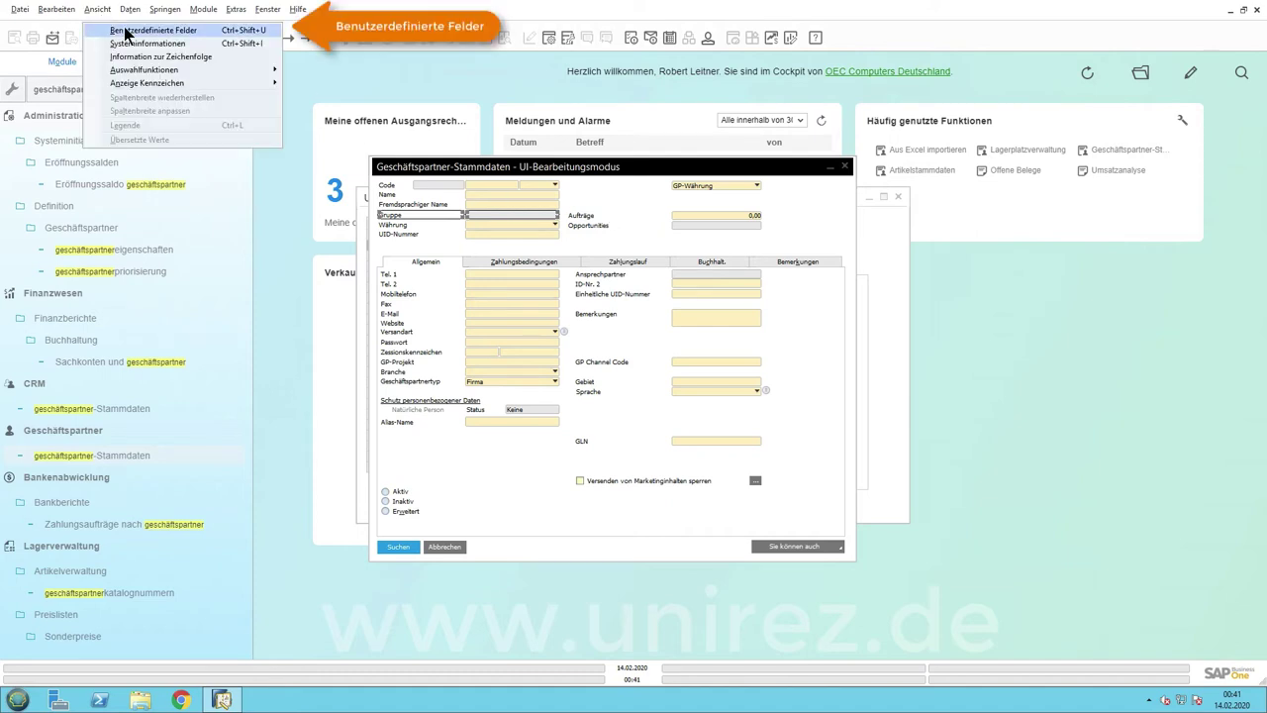
{"action": "left_click", "coordinate": [126, 30]}
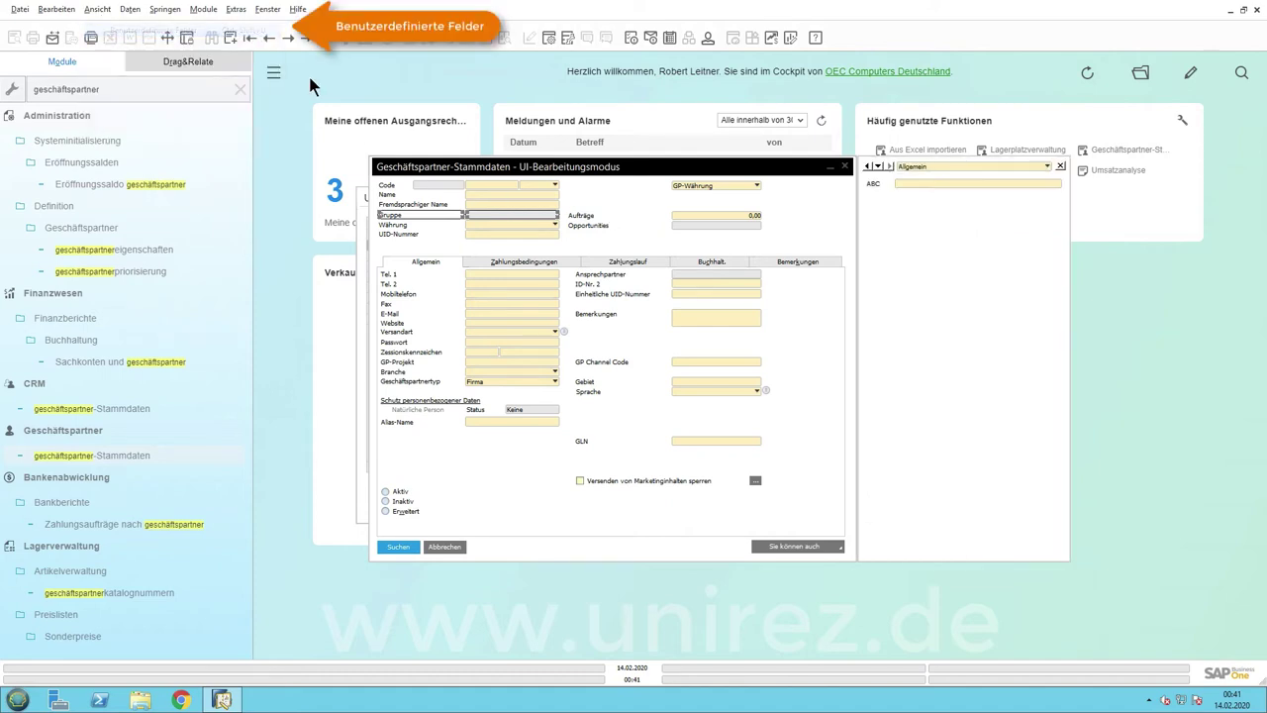
{"action": "left_click", "coordinate": [976, 184]}
{"action": "left_click_drag", "start_coordinate": [975, 190], "coordinate": [669, 452]}
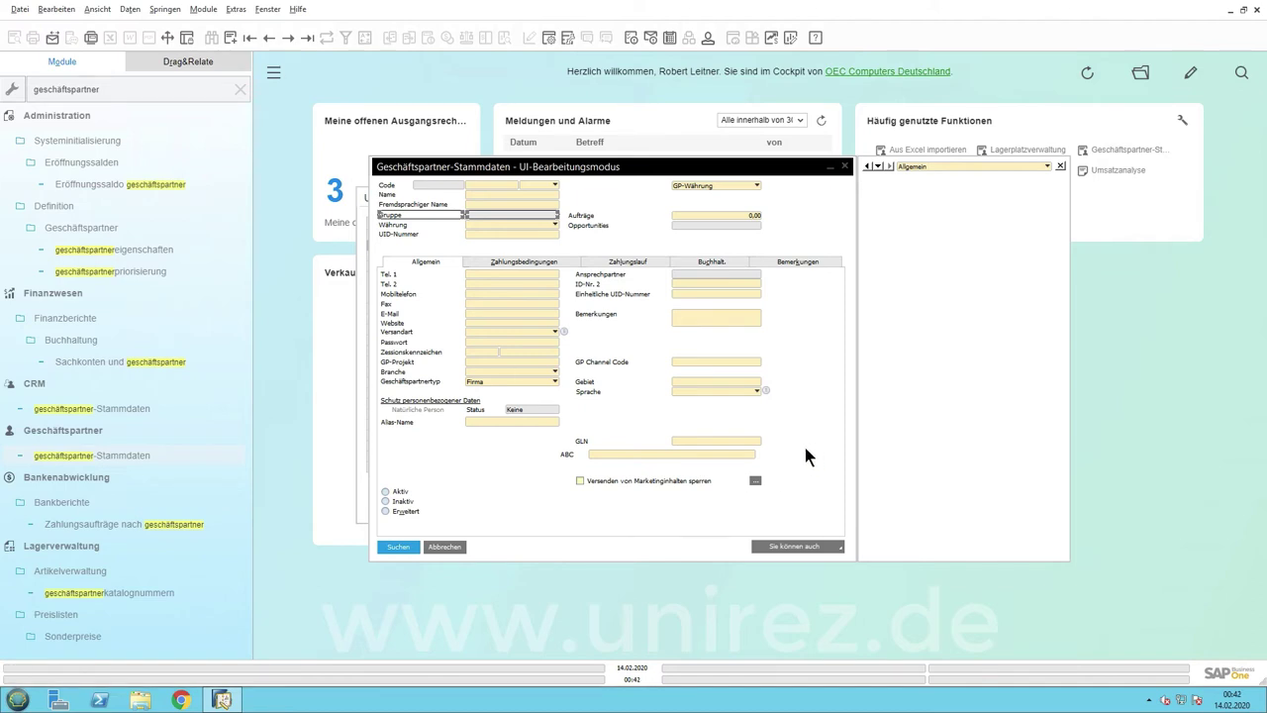
Right-align the ABC field with the GLN field.
{"action": "left_click", "coordinate": [751, 442]}
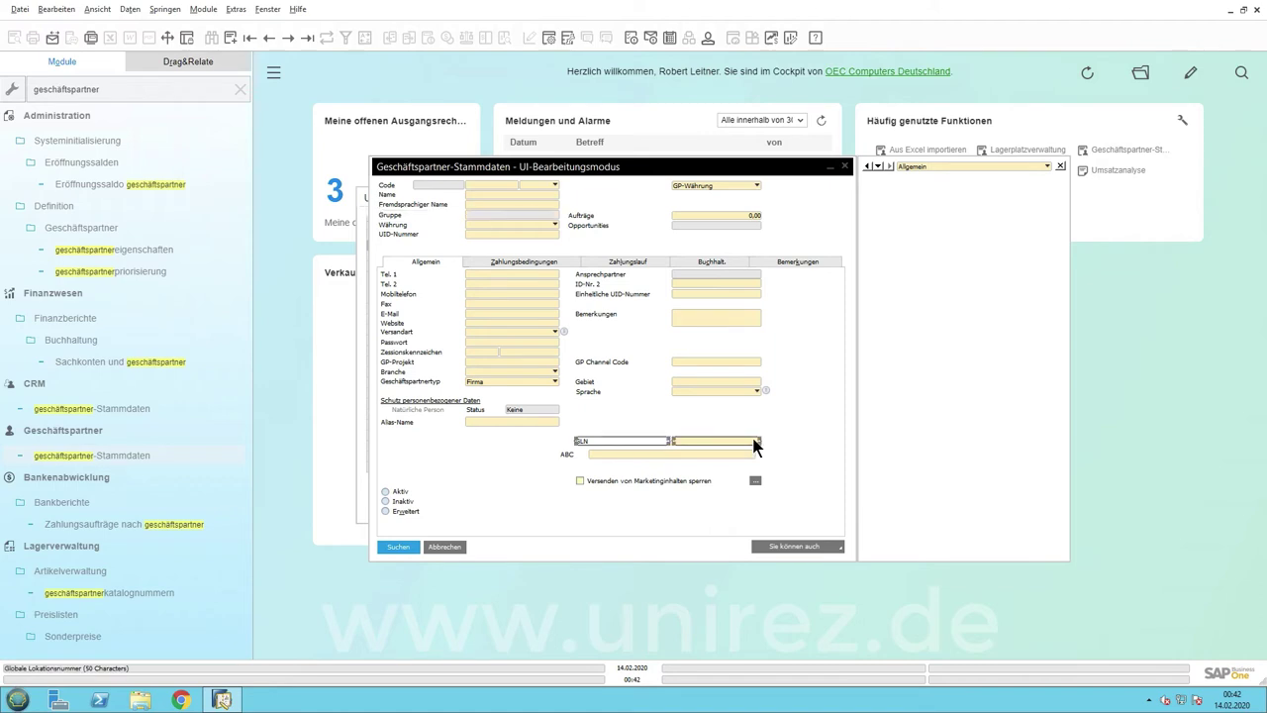
{"action": "left_click", "coordinate": [738, 453], "text": "ctrl"}
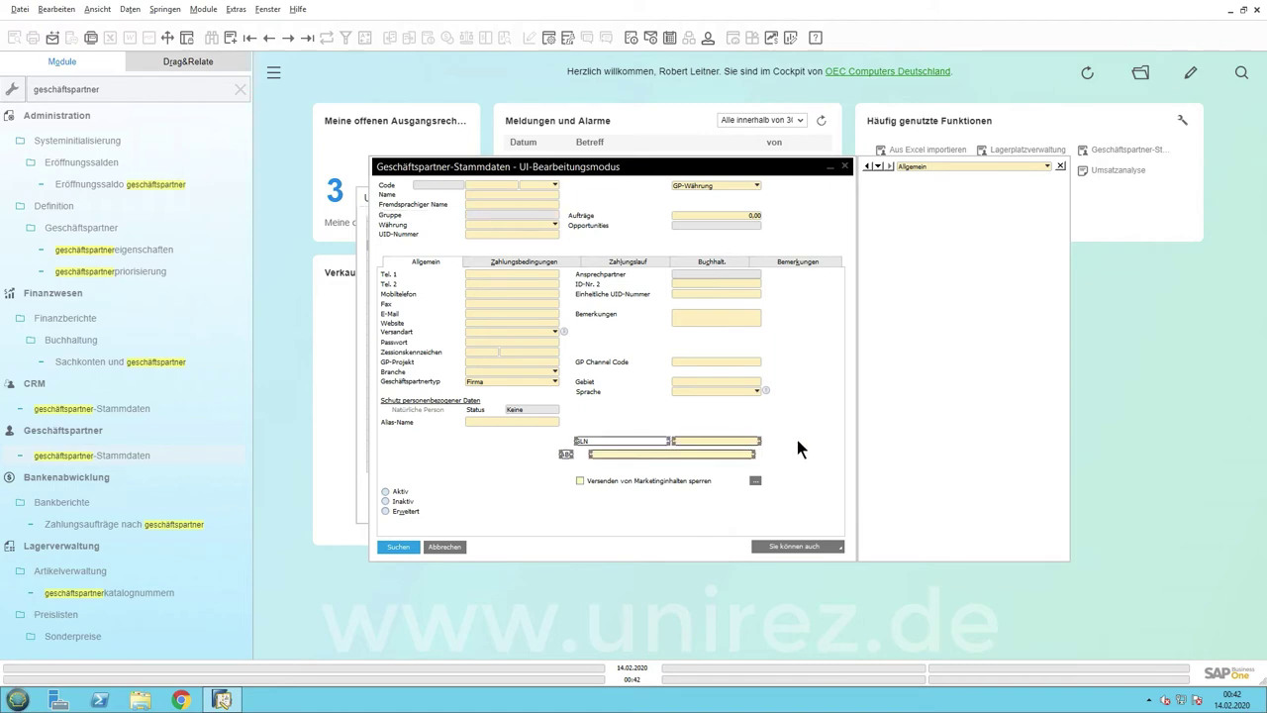
{"action": "right_click", "coordinate": [748, 455]}
{"action": "mouse_move", "coordinate": [784, 513]}
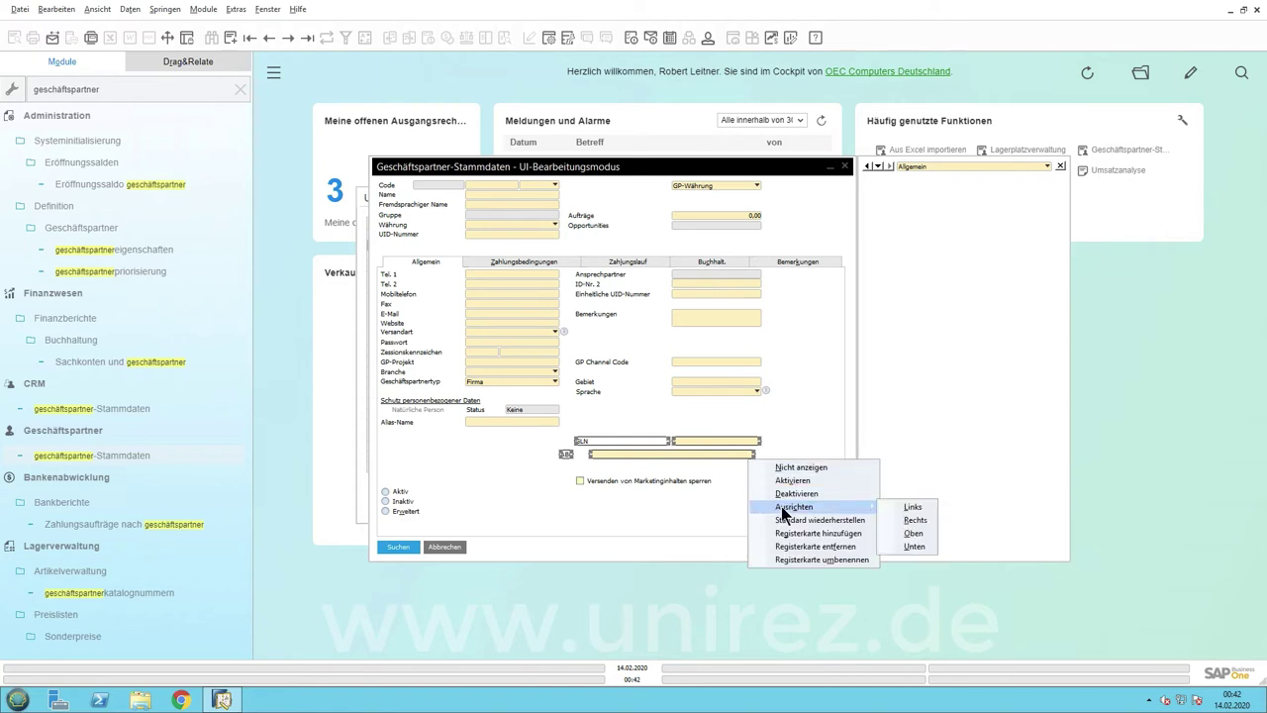
{"action": "left_click", "coordinate": [899, 519]}
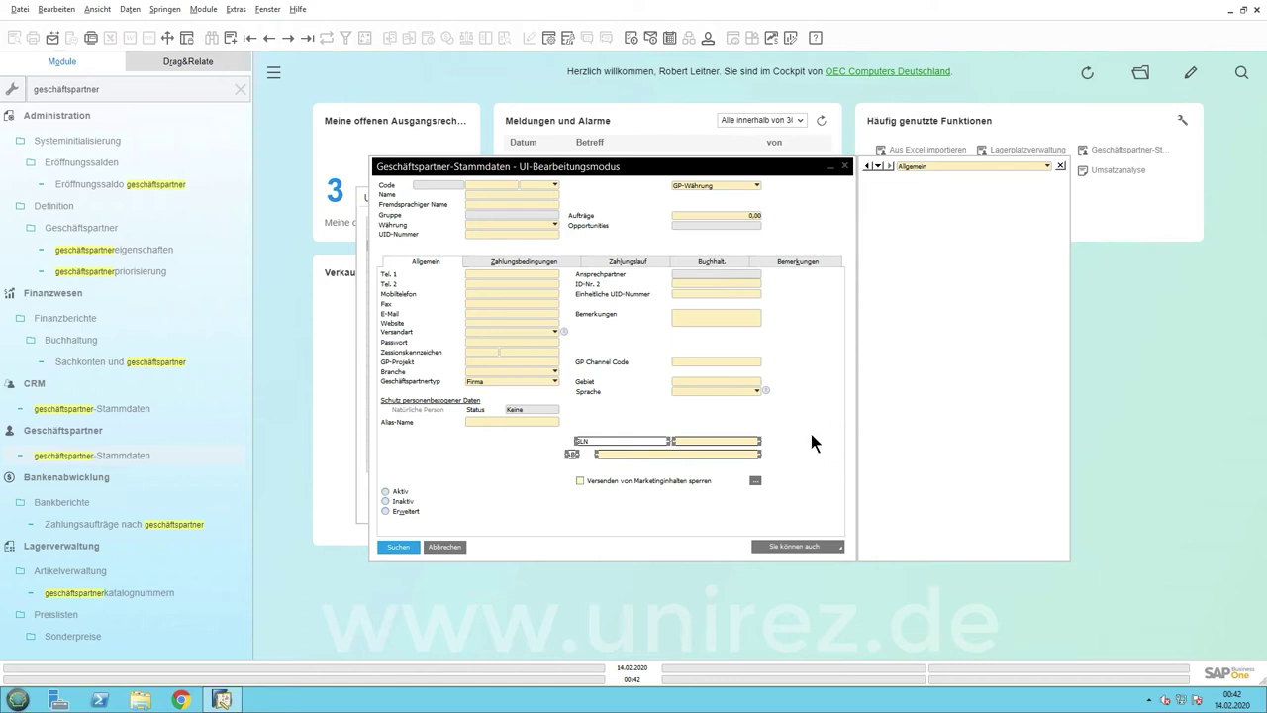
{"action": "left_click", "coordinate": [811, 434]}
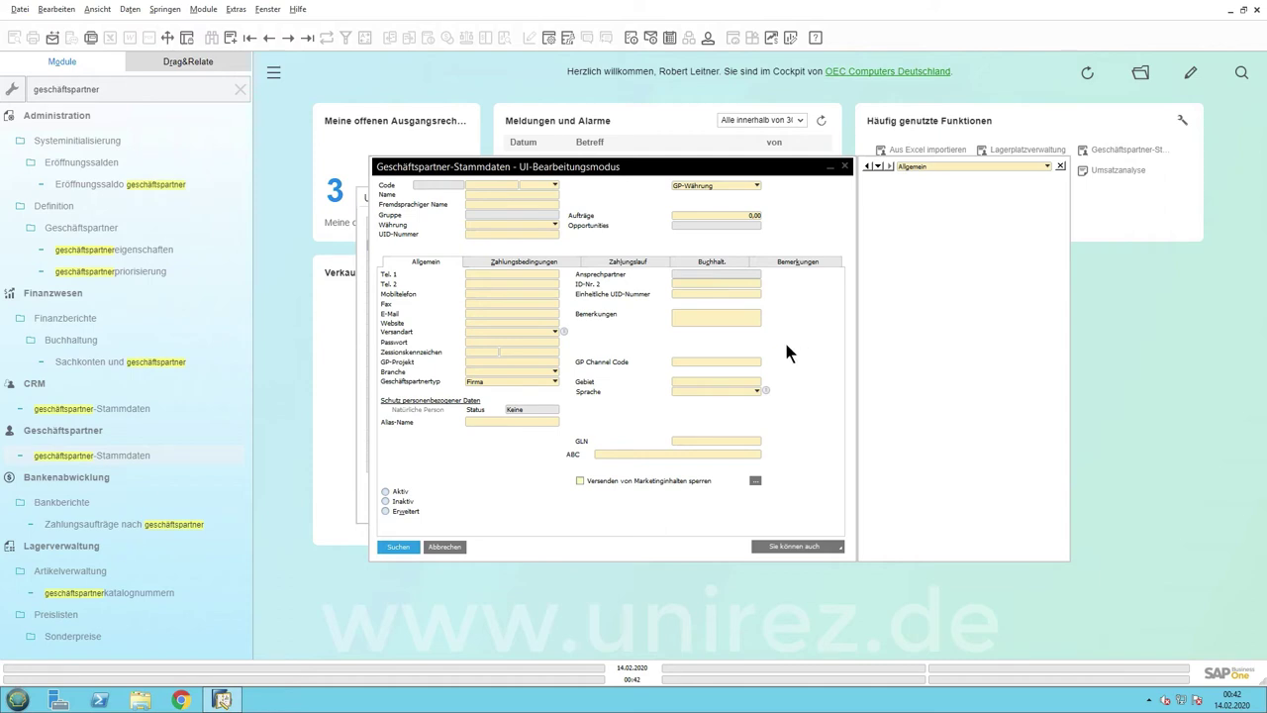
Hide the GP Channel Code field on the Allgemein tab.
{"action": "left_click", "coordinate": [746, 362]}
{"action": "right_click", "coordinate": [746, 361]}
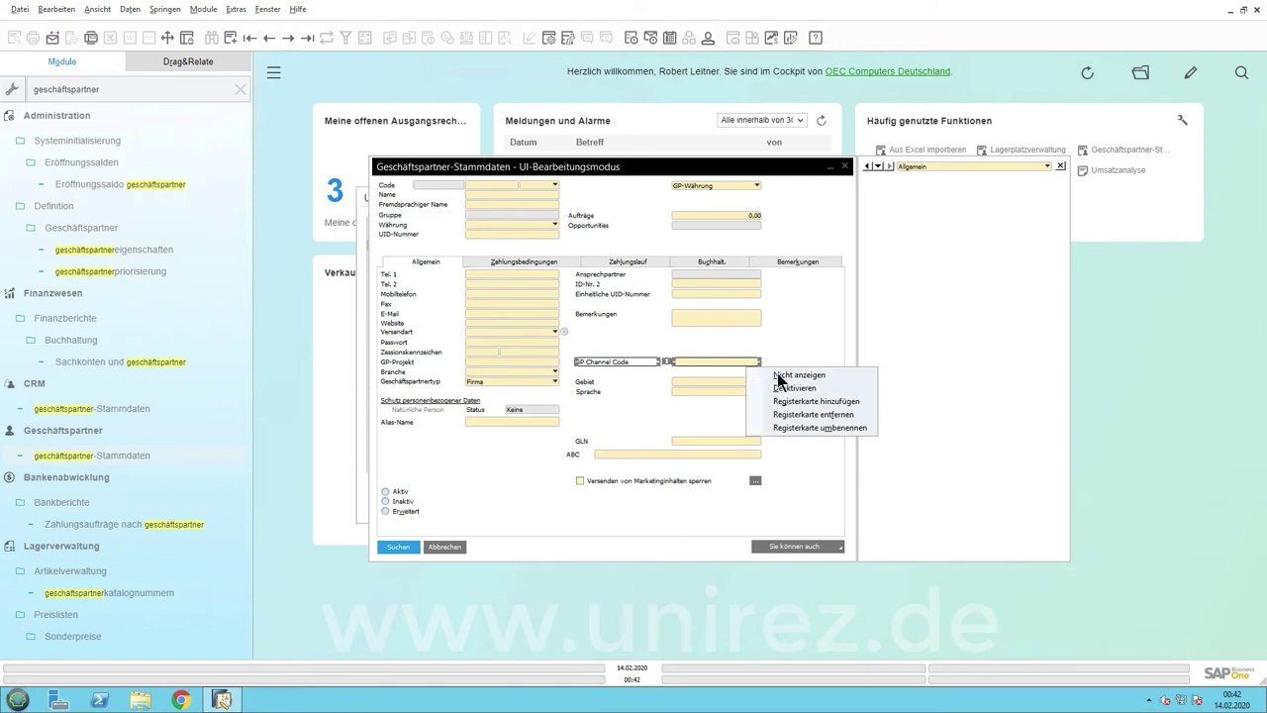
{"action": "left_click", "coordinate": [778, 376]}
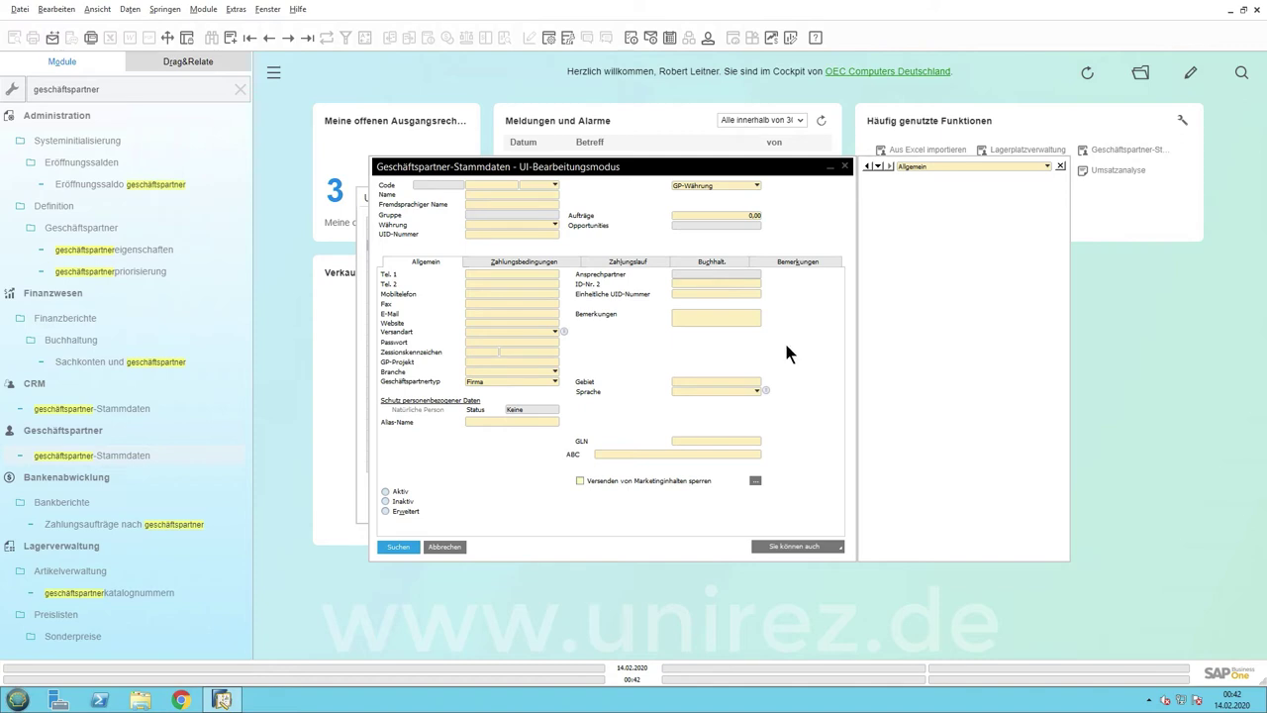
Add a new tab named Weitere Informationen to the Geschäftspartner-Stammdaten form.
{"action": "right_click", "coordinate": [600, 341]}
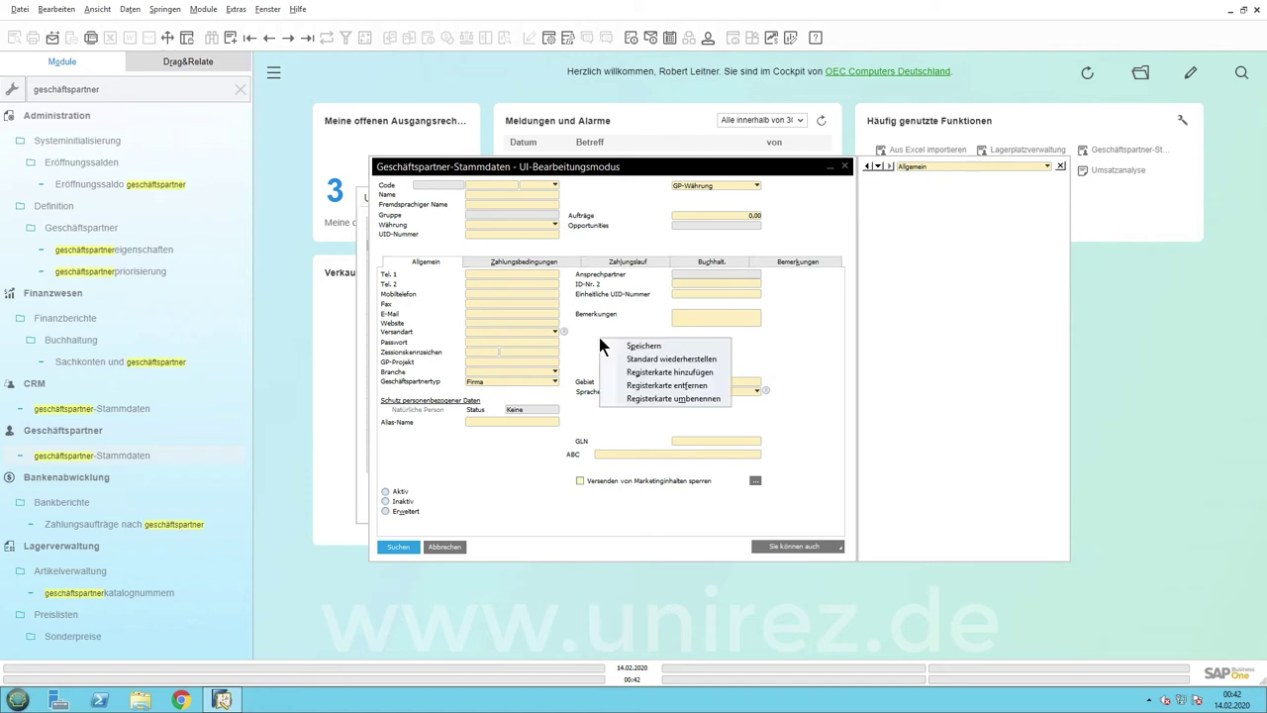
{"action": "left_click", "coordinate": [664, 372]}
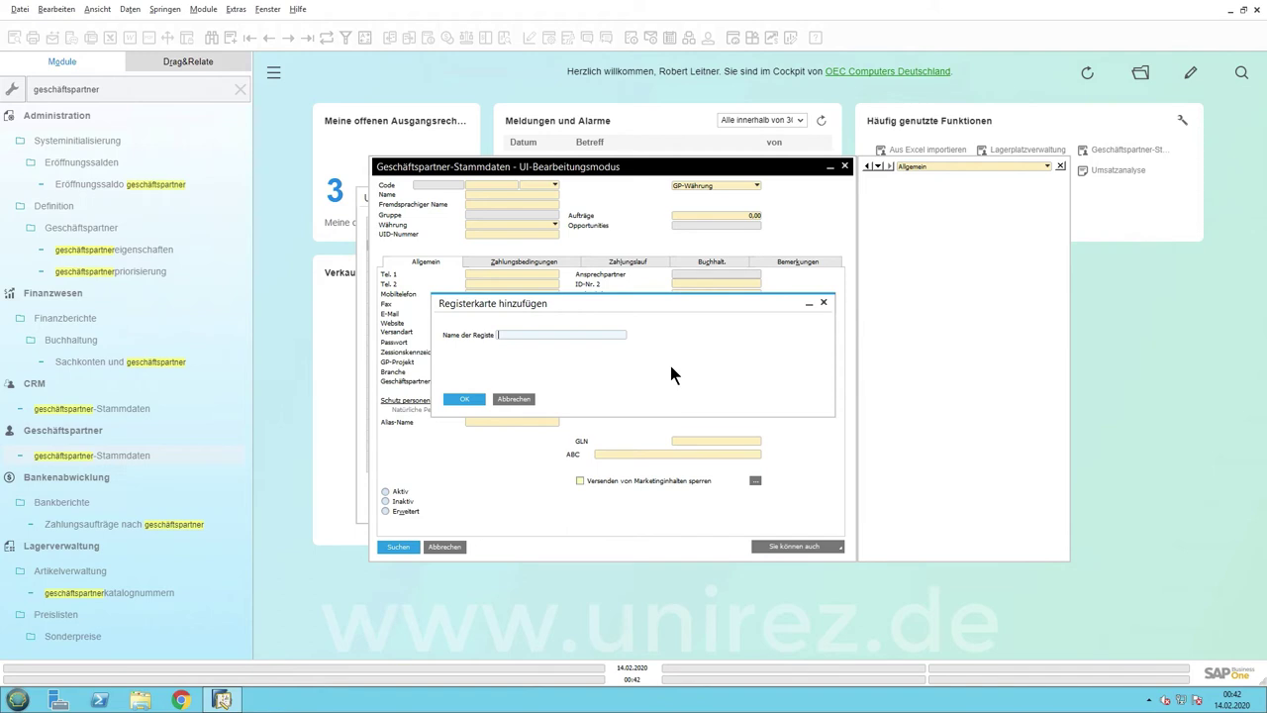
{"action": "type", "text": "Weitere Informationen"}
{"action": "left_click", "coordinate": [473, 399]}
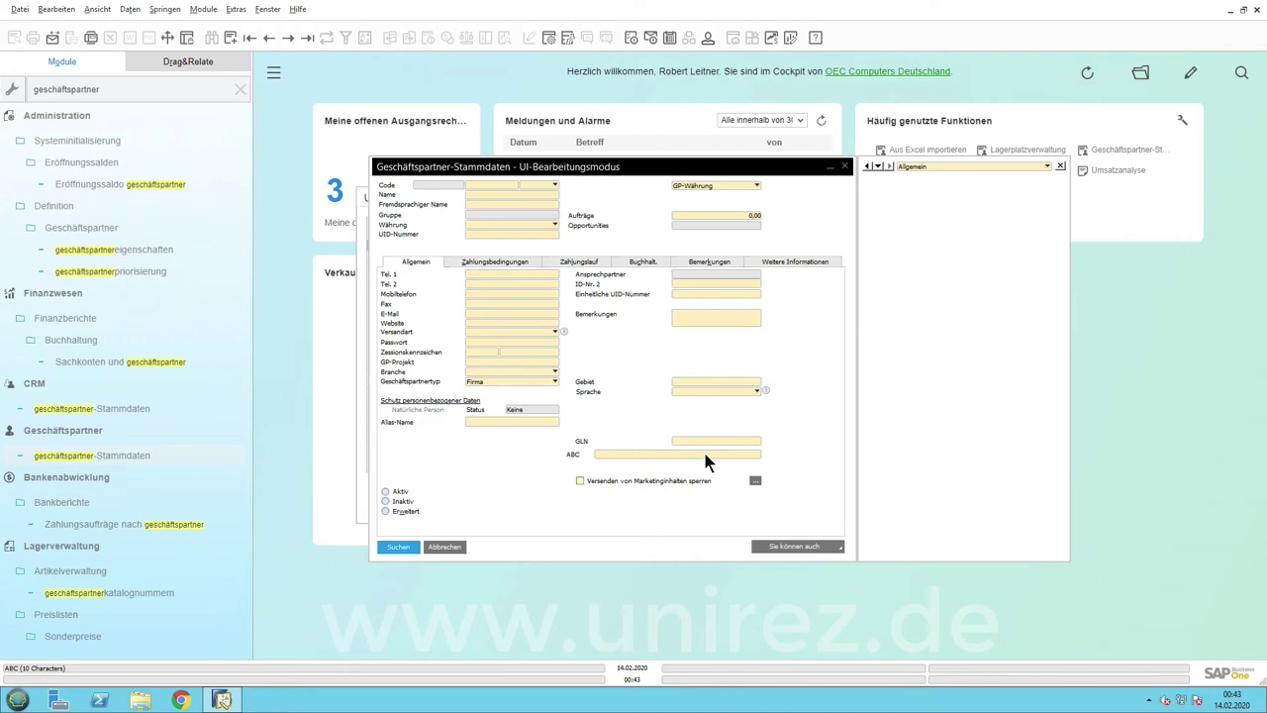
Move the ABC field from the Allgemein tab by way of the form header onto the Weitere Informationen tab.
{"action": "left_click_drag", "start_coordinate": [705, 454], "coordinate": [728, 241]}
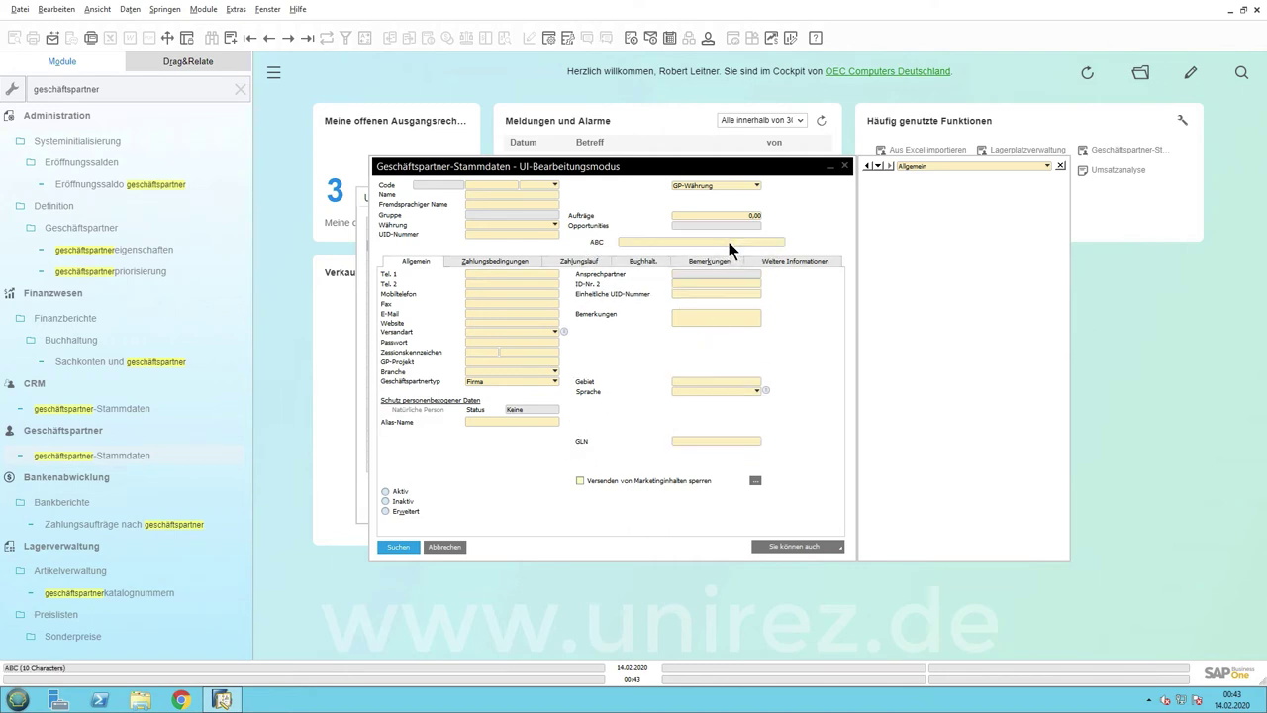
{"action": "left_click", "coordinate": [780, 263]}
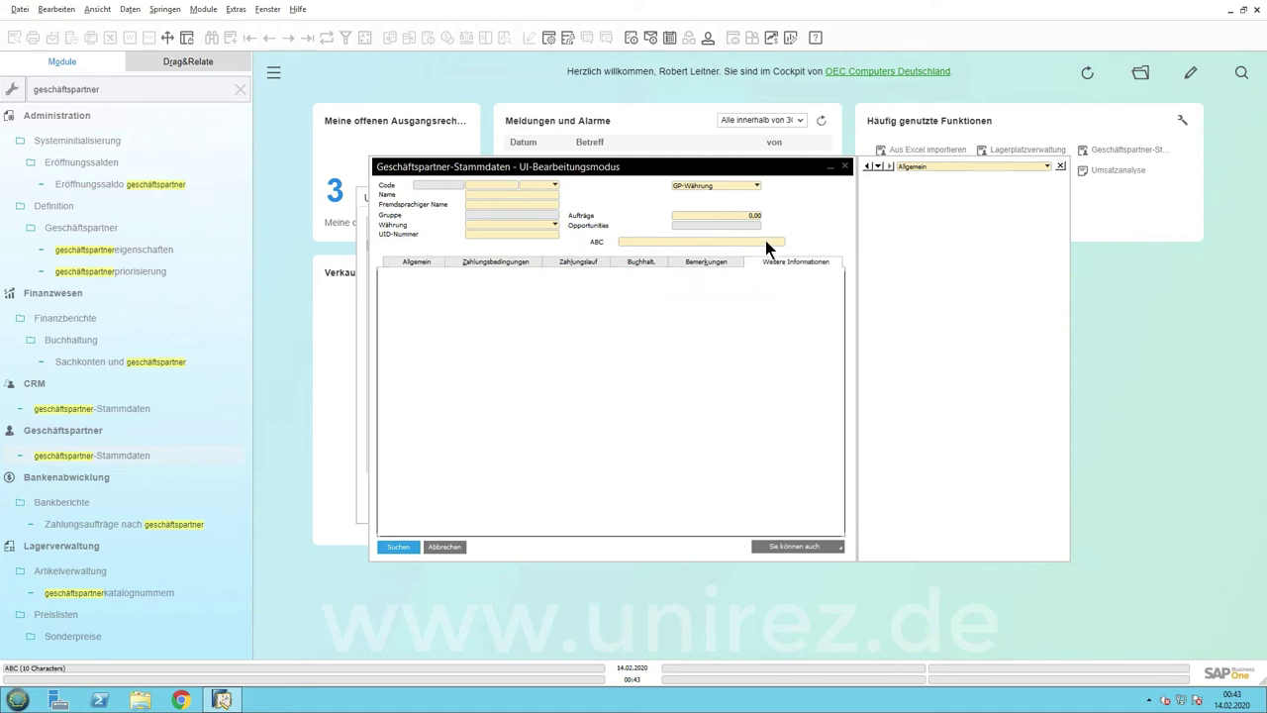
{"action": "left_click", "coordinate": [765, 241]}
{"action": "left_click_drag", "start_coordinate": [763, 245], "coordinate": [571, 289]}
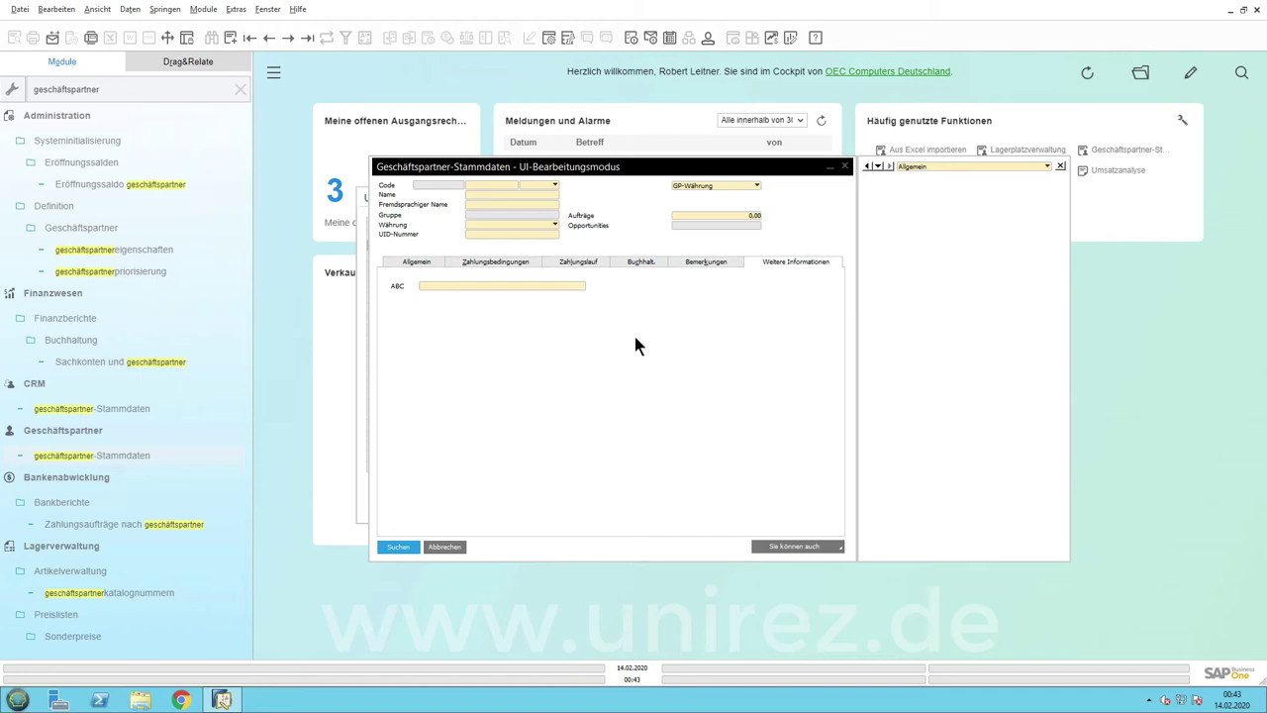
Rename the Weitere Informationen tab to Test.
{"action": "left_click", "coordinate": [780, 265]}
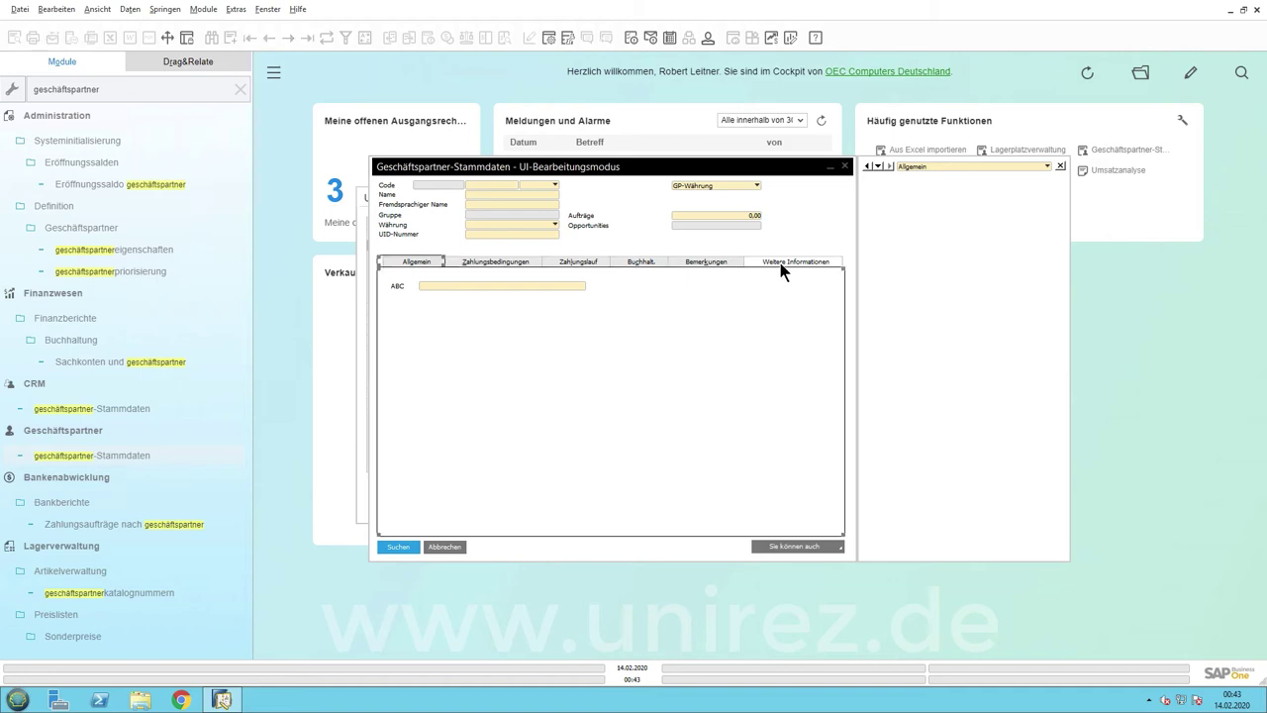
{"action": "right_click", "coordinate": [776, 283]}
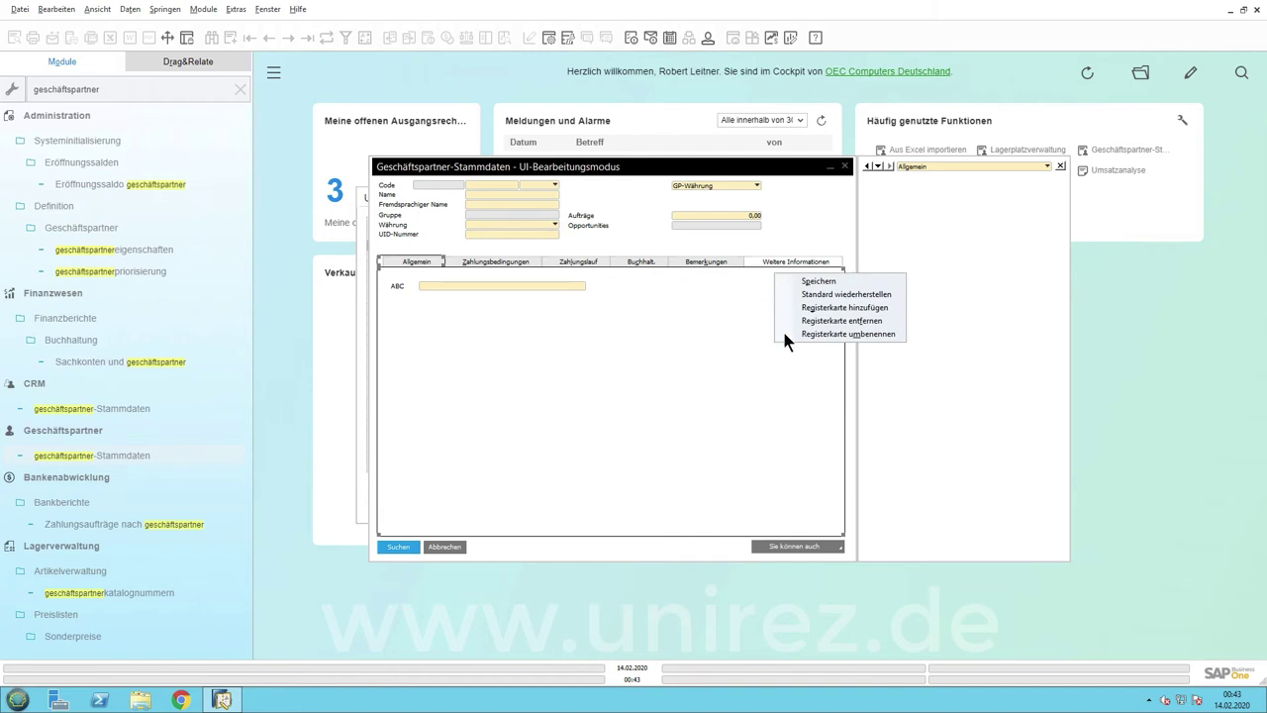
{"action": "left_click", "coordinate": [848, 333]}
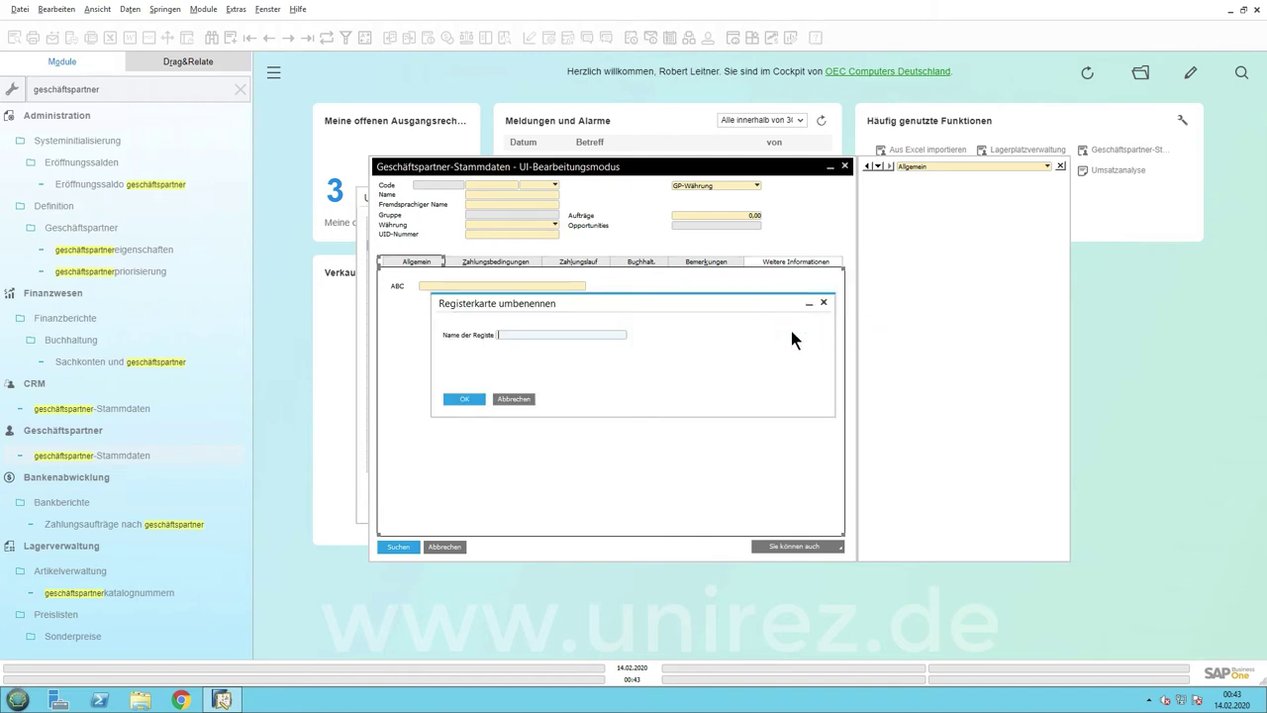
{"action": "type", "text": "Test"}
{"action": "left_click", "coordinate": [458, 399]}
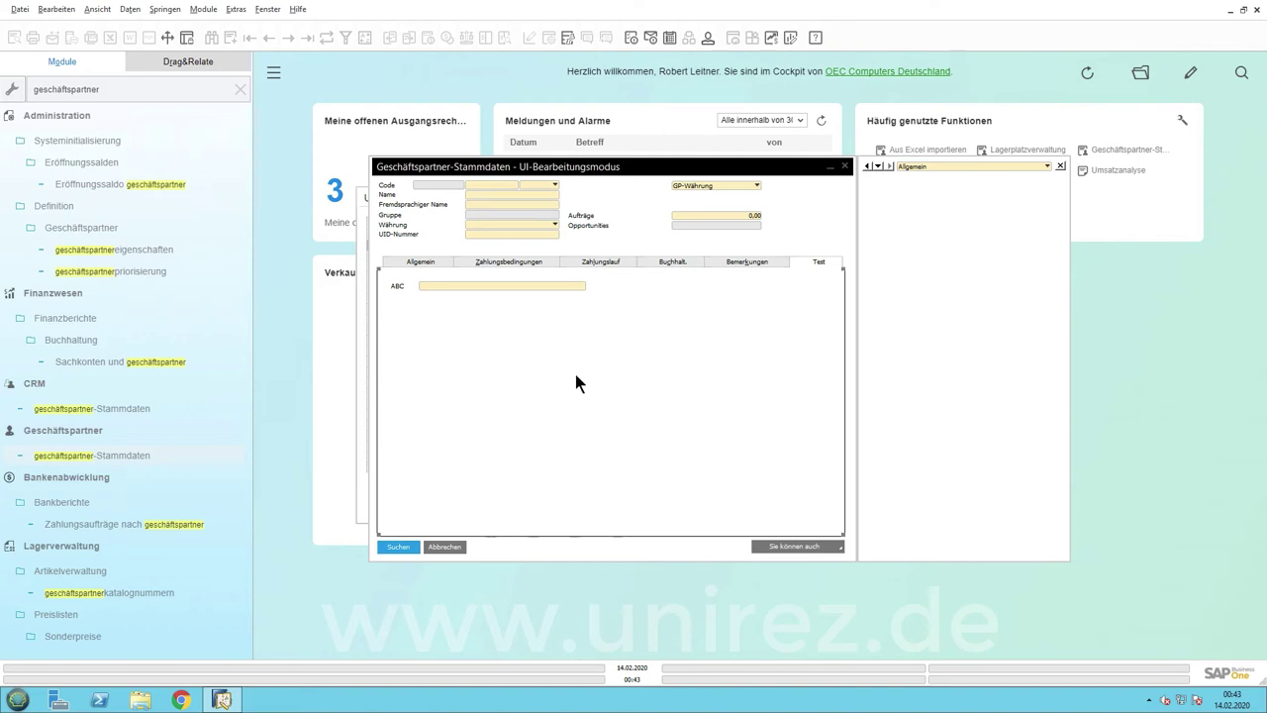
Move the ABC field from the Test tab into the form header, below Opportunities.
{"action": "left_click", "coordinate": [522, 286]}
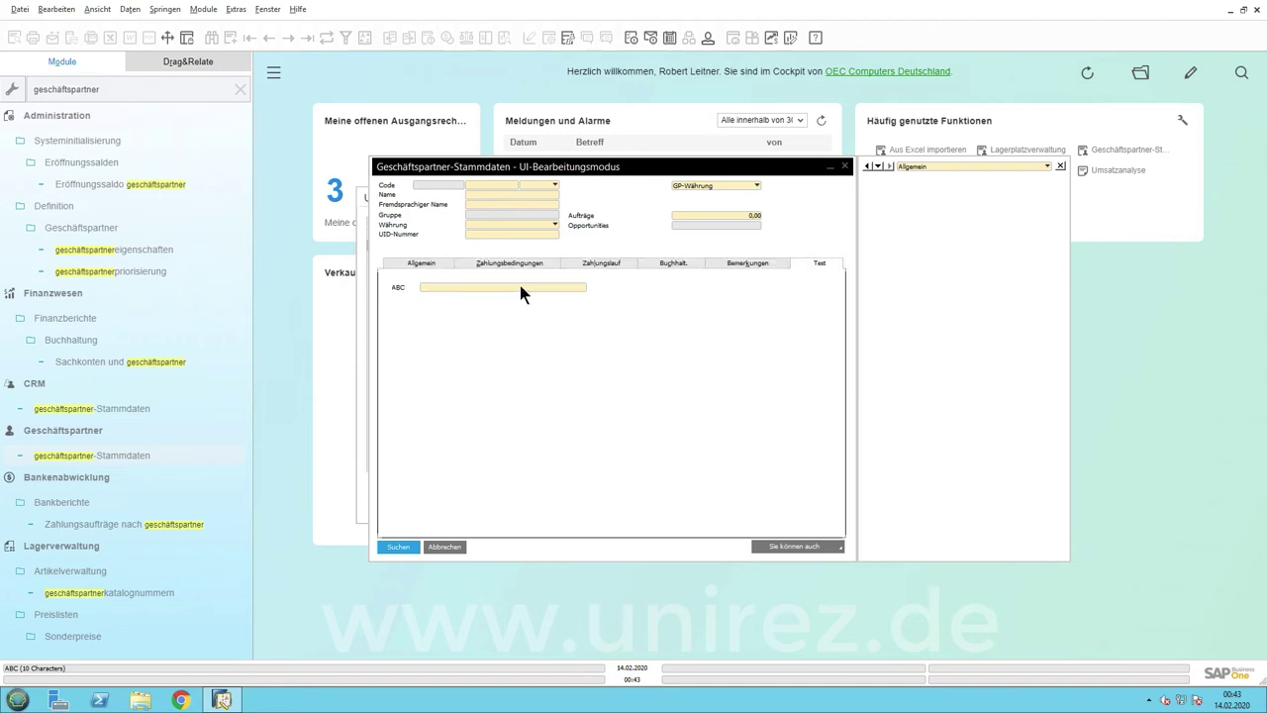
{"action": "left_click", "coordinate": [516, 287]}
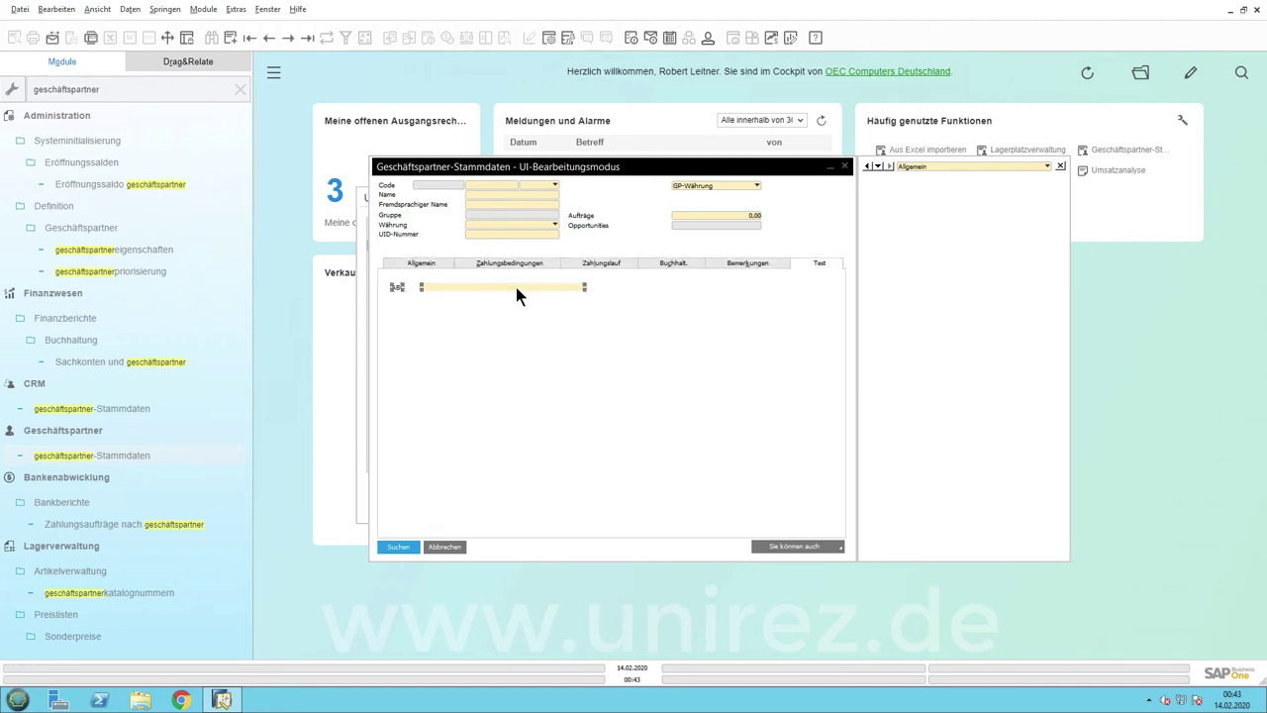
{"action": "left_click_drag", "start_coordinate": [516, 287], "coordinate": [693, 247]}
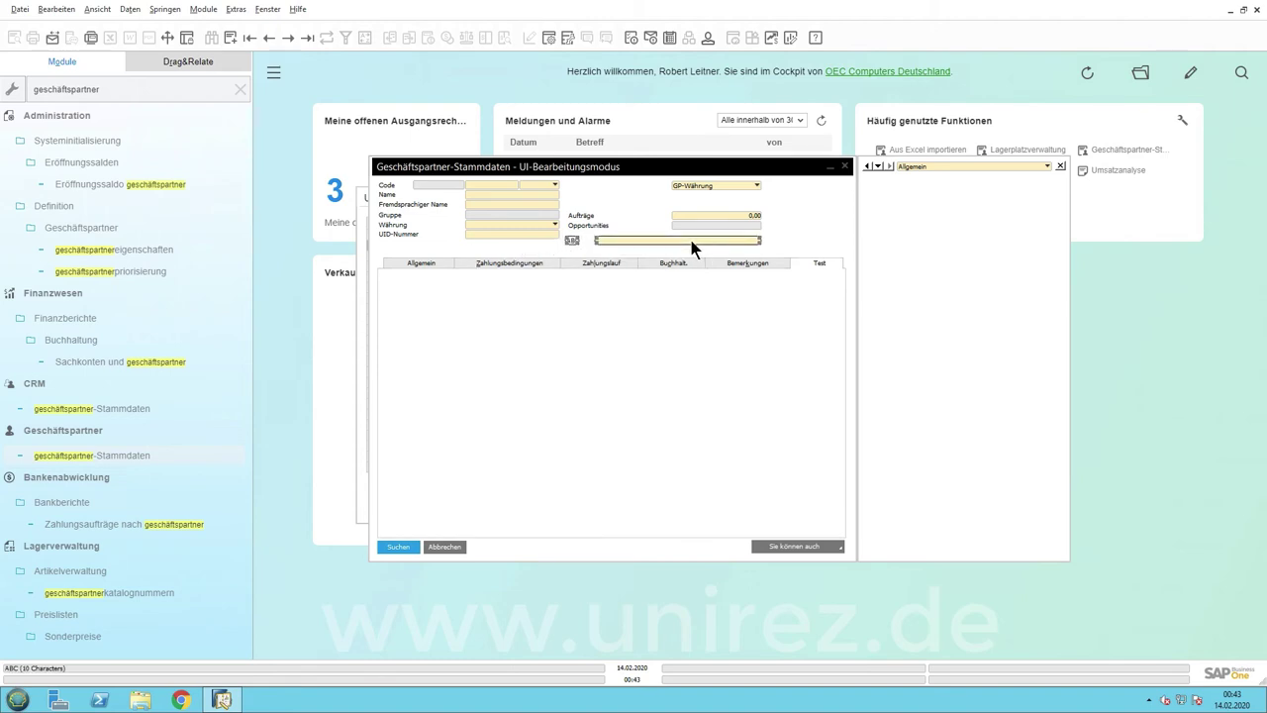
Remove the Test tab from the Geschäftspartner-Stammdaten form.
{"action": "left_click", "coordinate": [816, 265]}
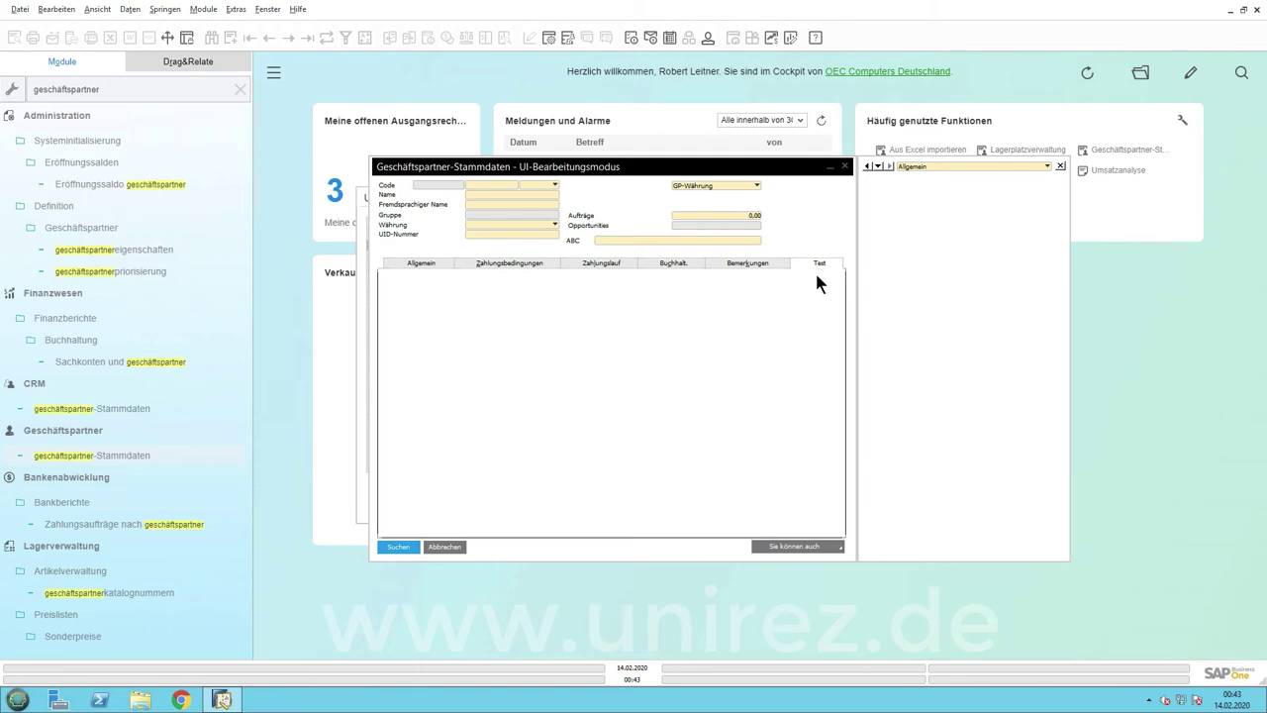
{"action": "right_click", "coordinate": [814, 287]}
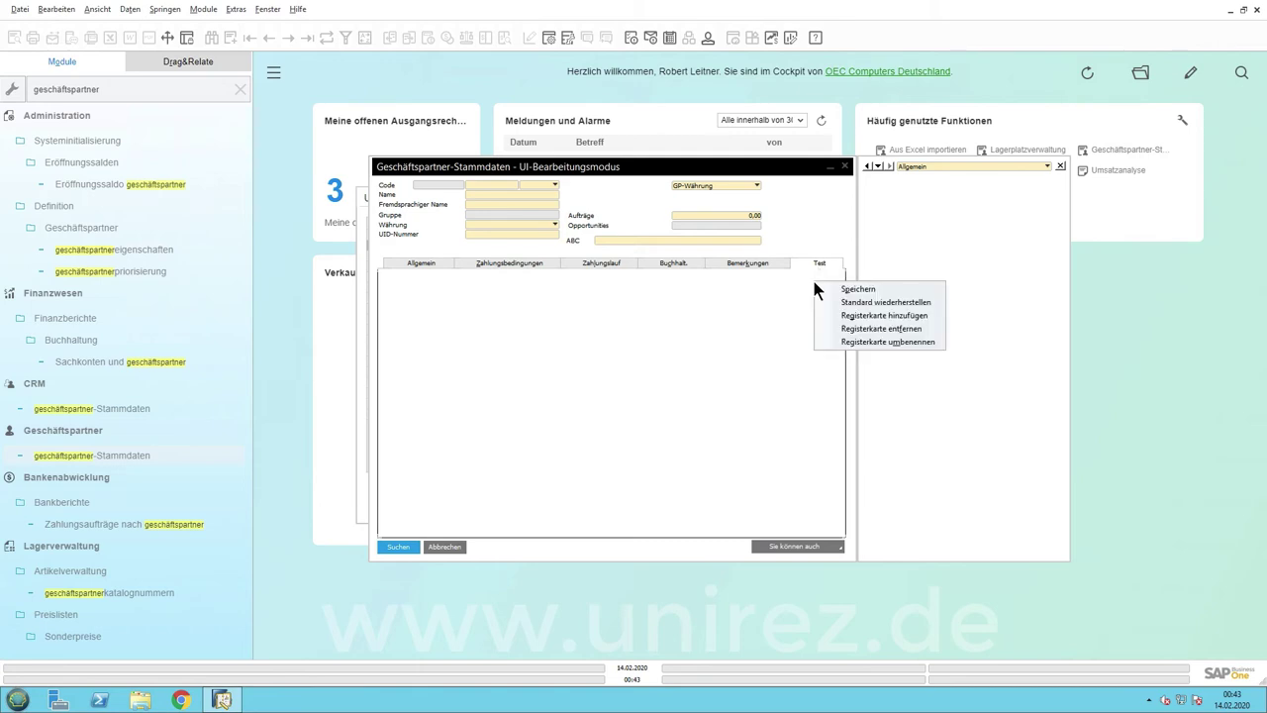
{"action": "left_click", "coordinate": [871, 329]}
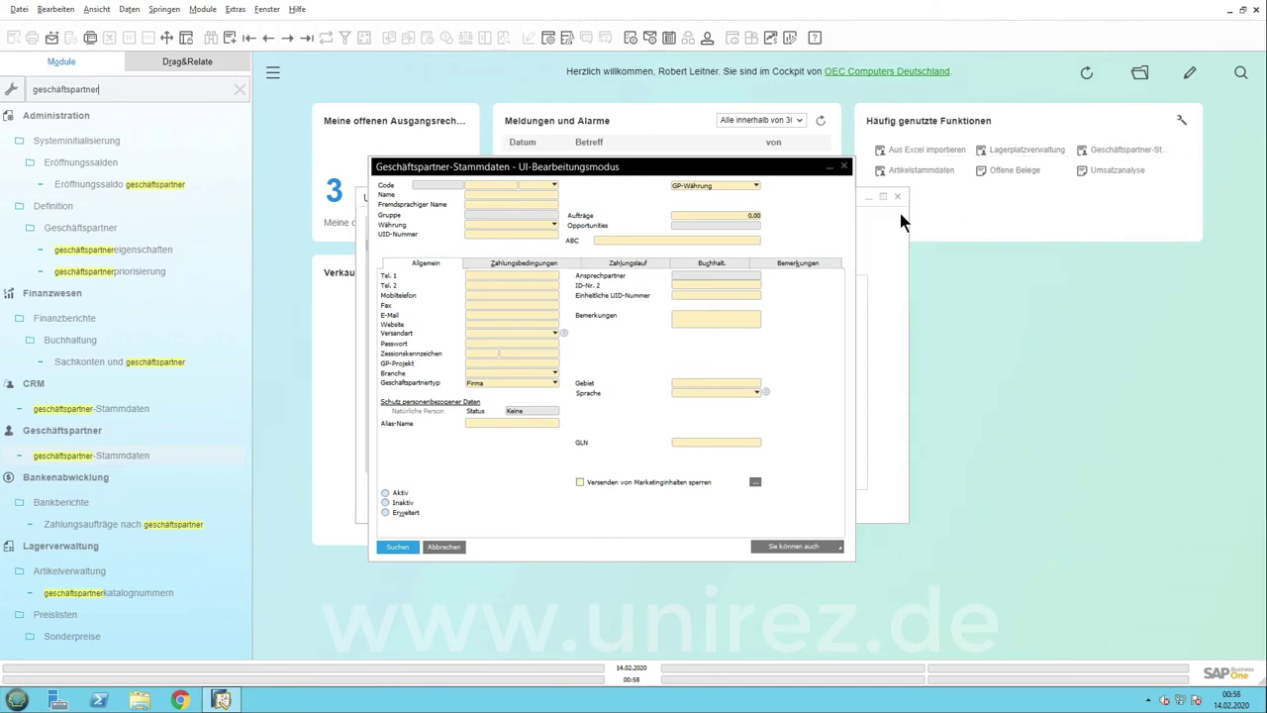
Save the UI changes to the Geschäftspartner-Stammdaten form and close its UI editing mode.
{"action": "right_click", "coordinate": [802, 226]}
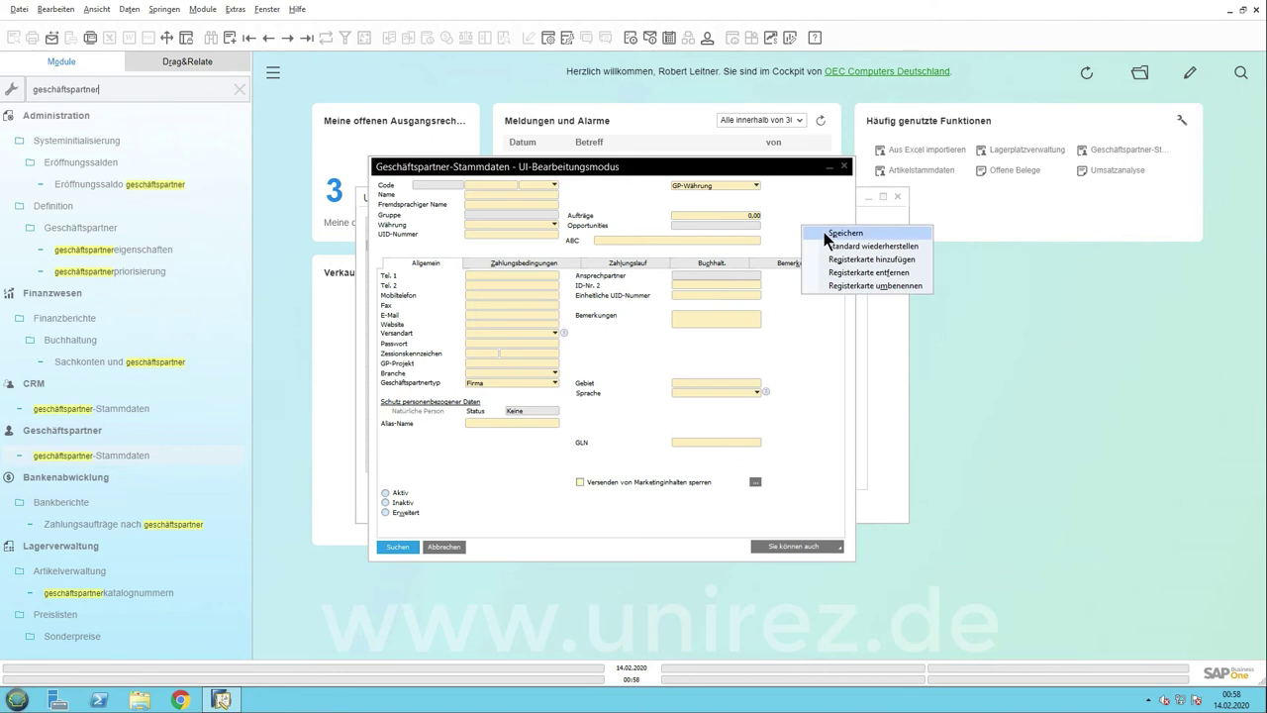
{"action": "left_click", "coordinate": [824, 233]}
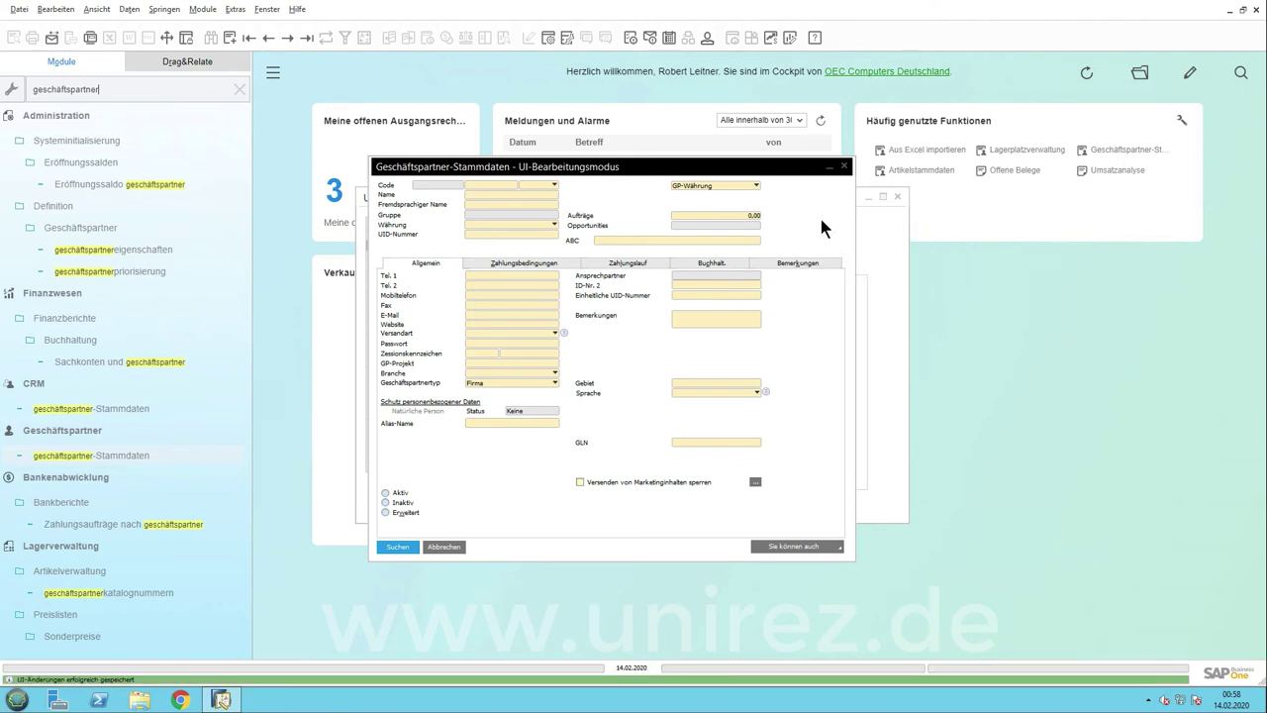
{"action": "left_click", "coordinate": [844, 167]}
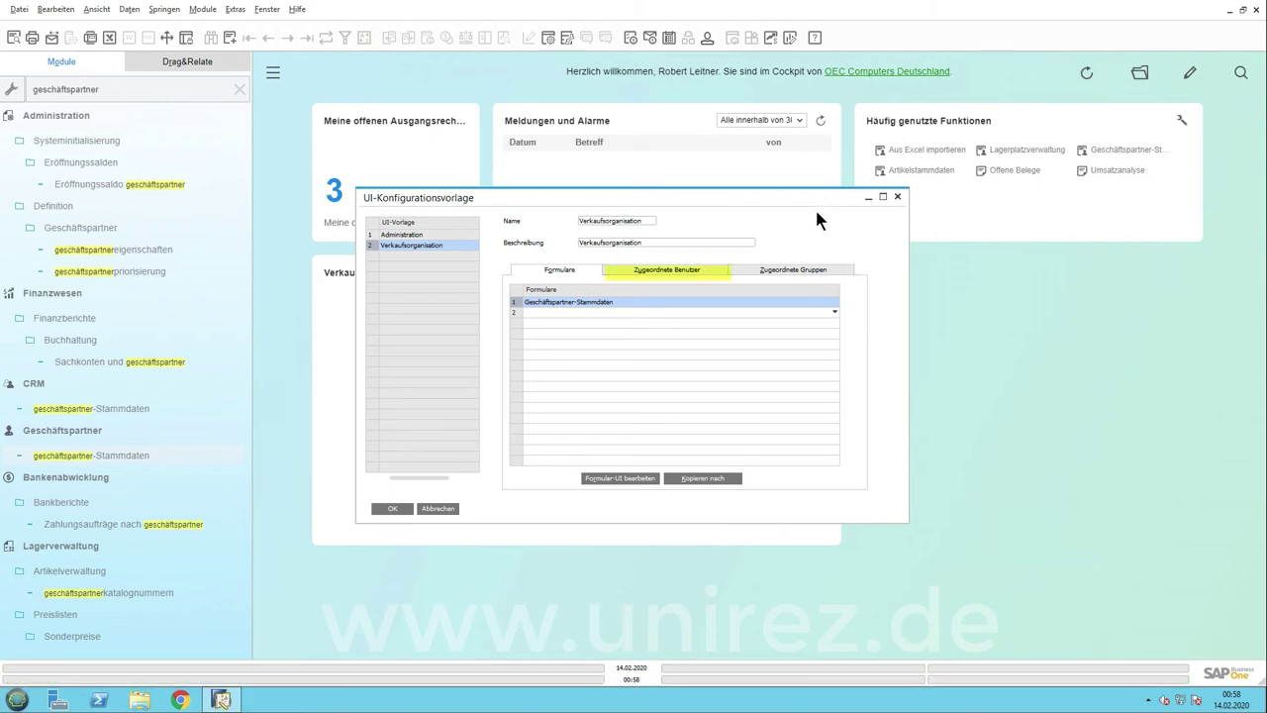
Assign the users in rows 37, 38, 42, 44, 45 and 48 to the Verkaufsorganisation template.
{"action": "left_click", "coordinate": [716, 273]}
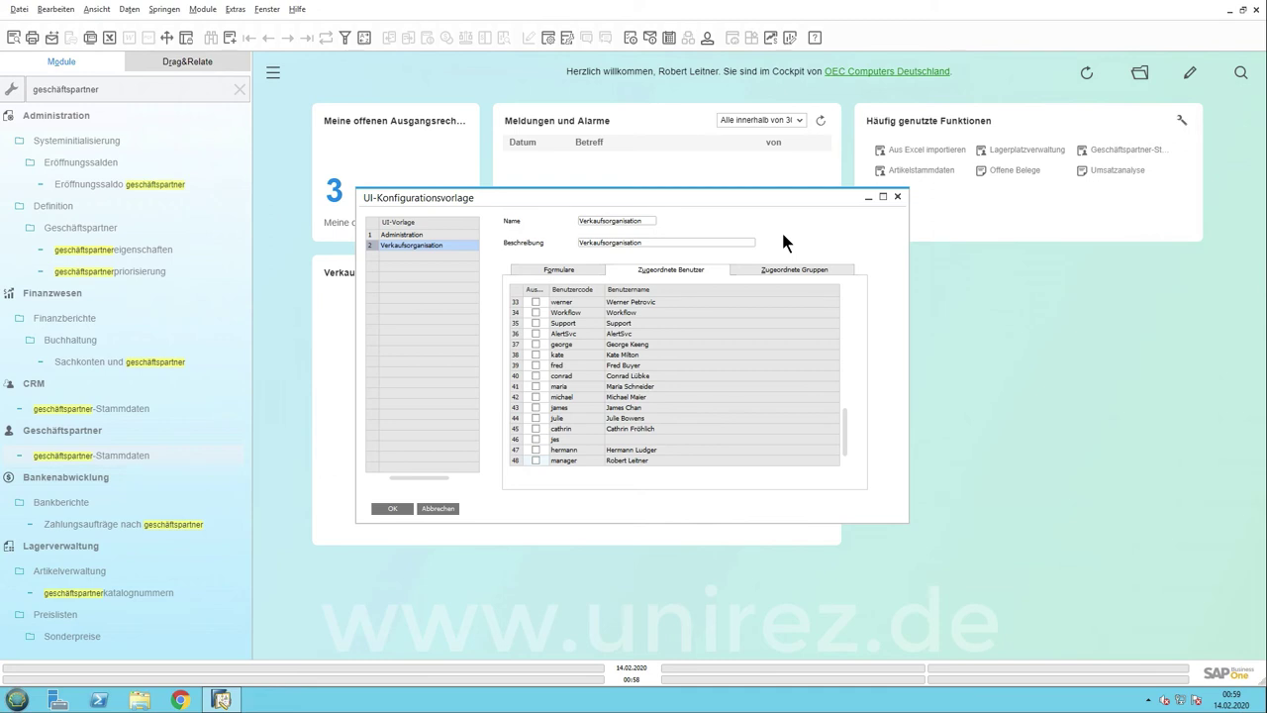
{"action": "left_click", "coordinate": [536, 461]}
{"action": "left_click", "coordinate": [536, 429]}
{"action": "left_click", "coordinate": [536, 418]}
{"action": "left_click", "coordinate": [536, 397]}
{"action": "left_click", "coordinate": [535, 354]}
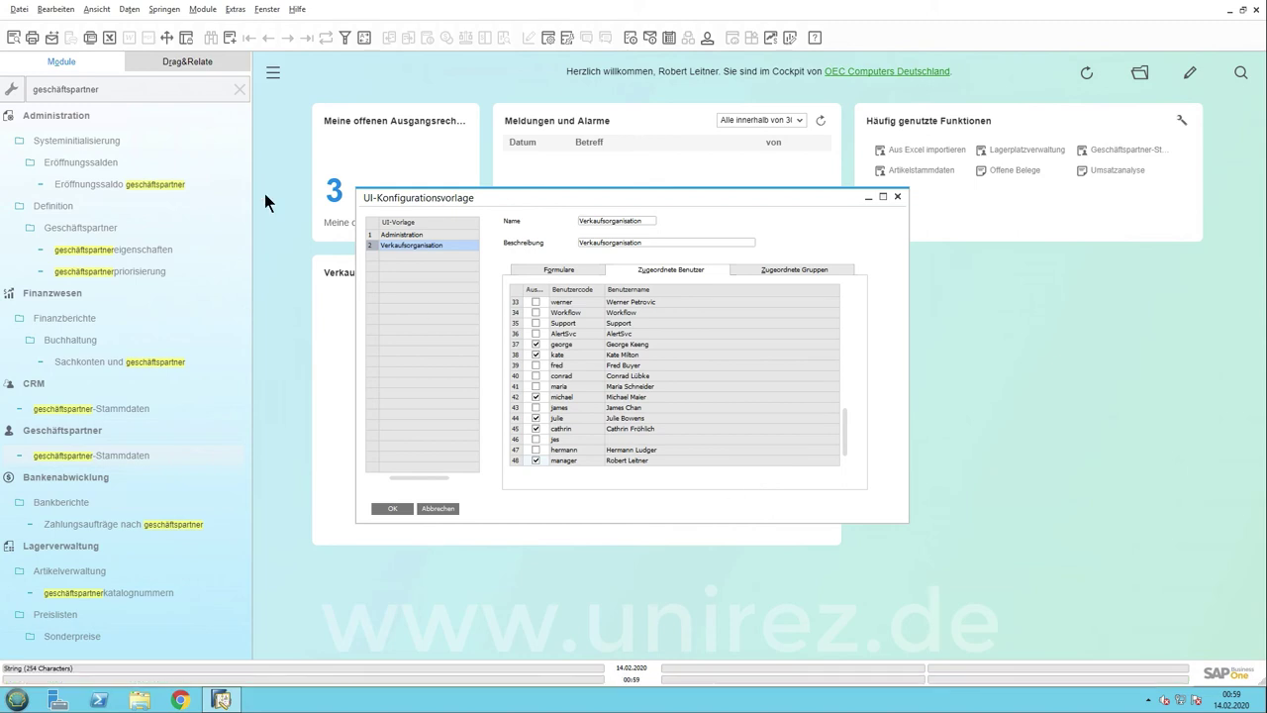
Set the Standard-UI-Vorlage to Administration in the display settings of Allgemeine Einstellungen and close the settings.
{"action": "left_click", "coordinate": [243, 91]}
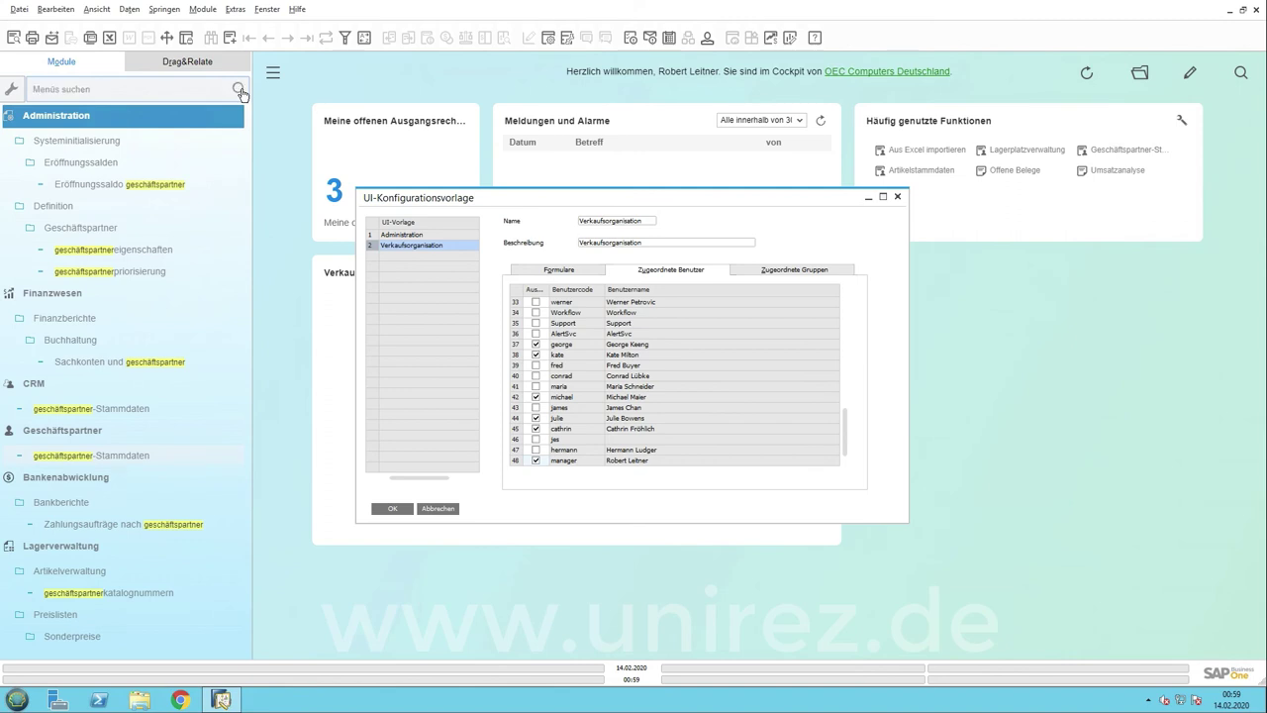
{"action": "left_click", "coordinate": [130, 120]}
{"action": "left_click", "coordinate": [96, 167]}
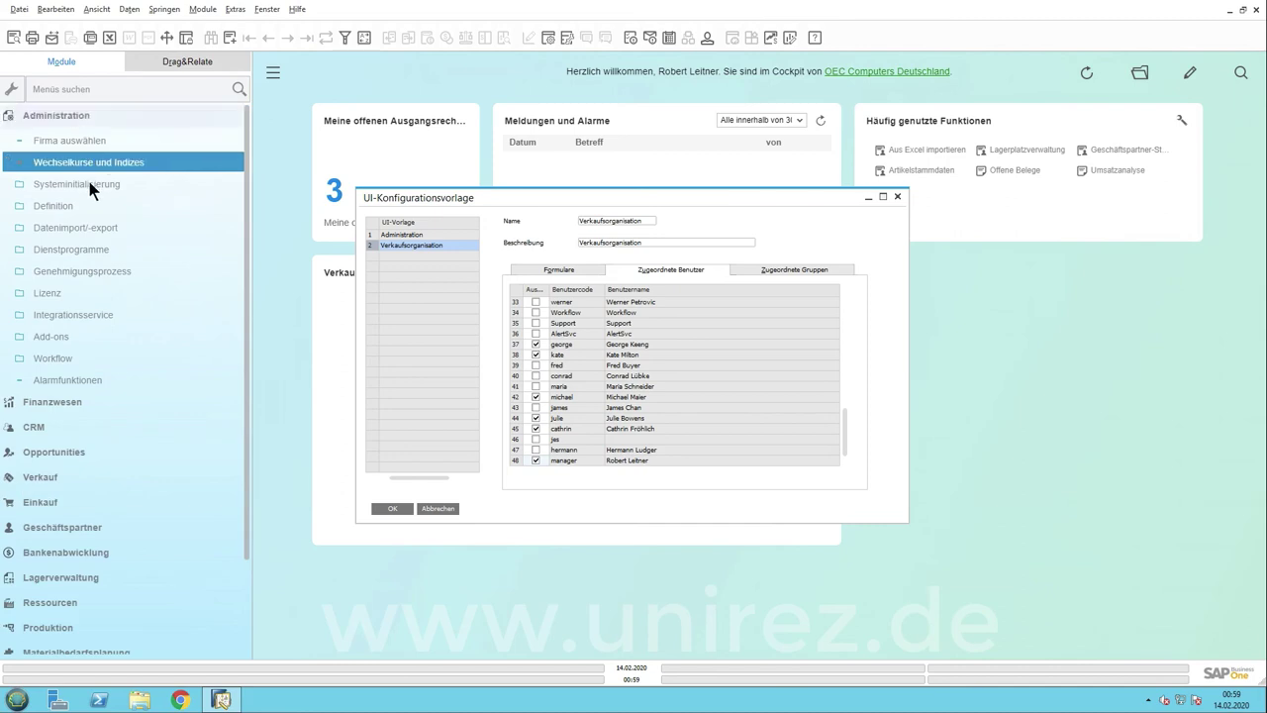
{"action": "left_click", "coordinate": [89, 184]}
{"action": "left_click", "coordinate": [111, 227]}
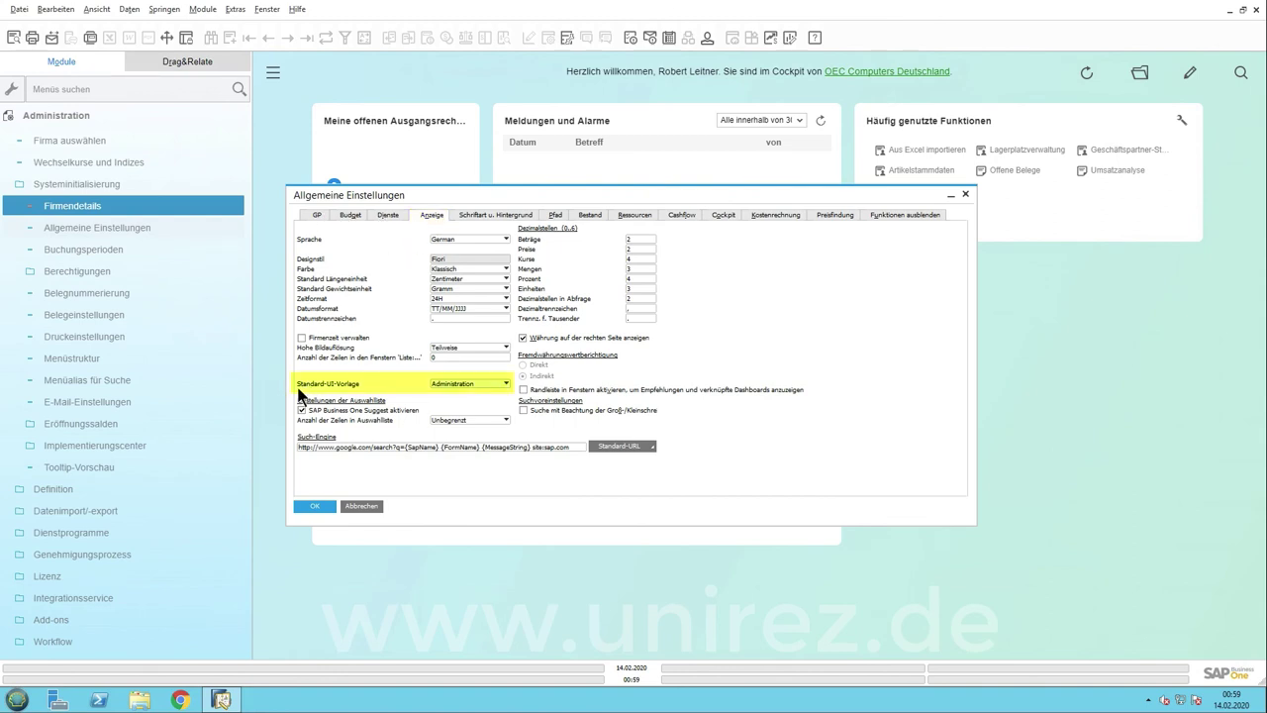
{"action": "left_click", "coordinate": [448, 384]}
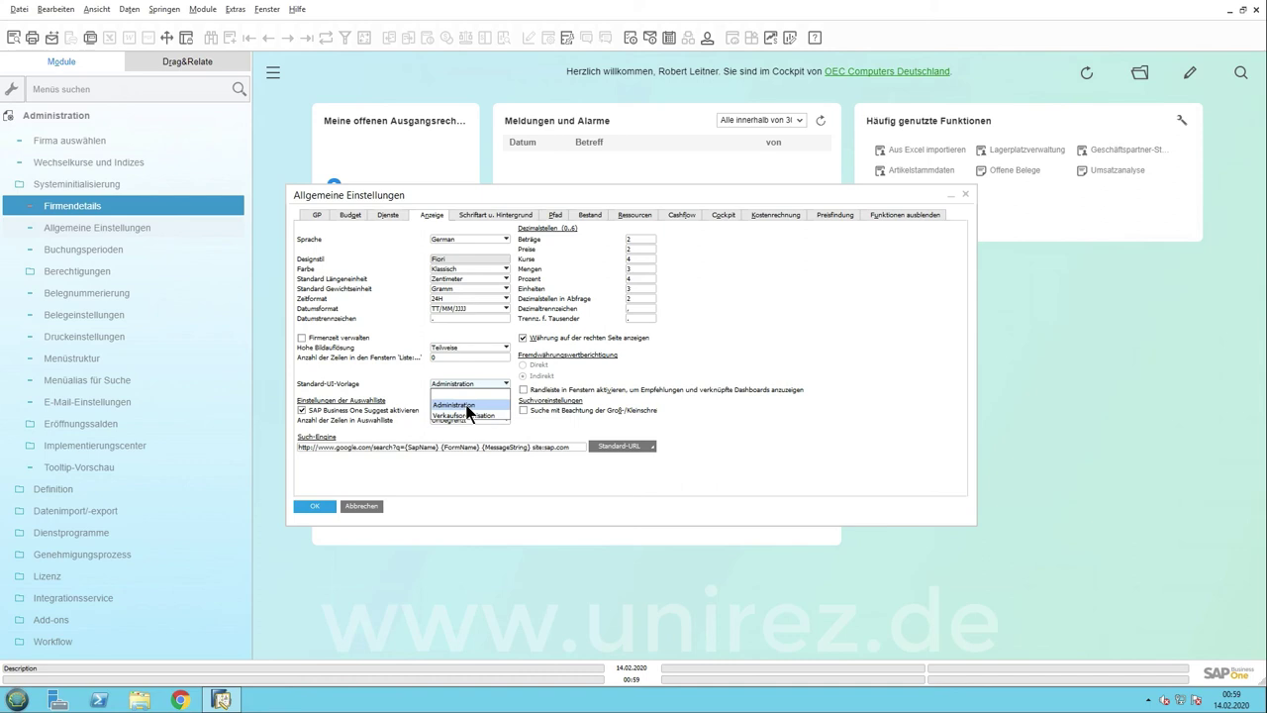
{"action": "left_click", "coordinate": [467, 407]}
{"action": "left_click", "coordinate": [304, 505]}
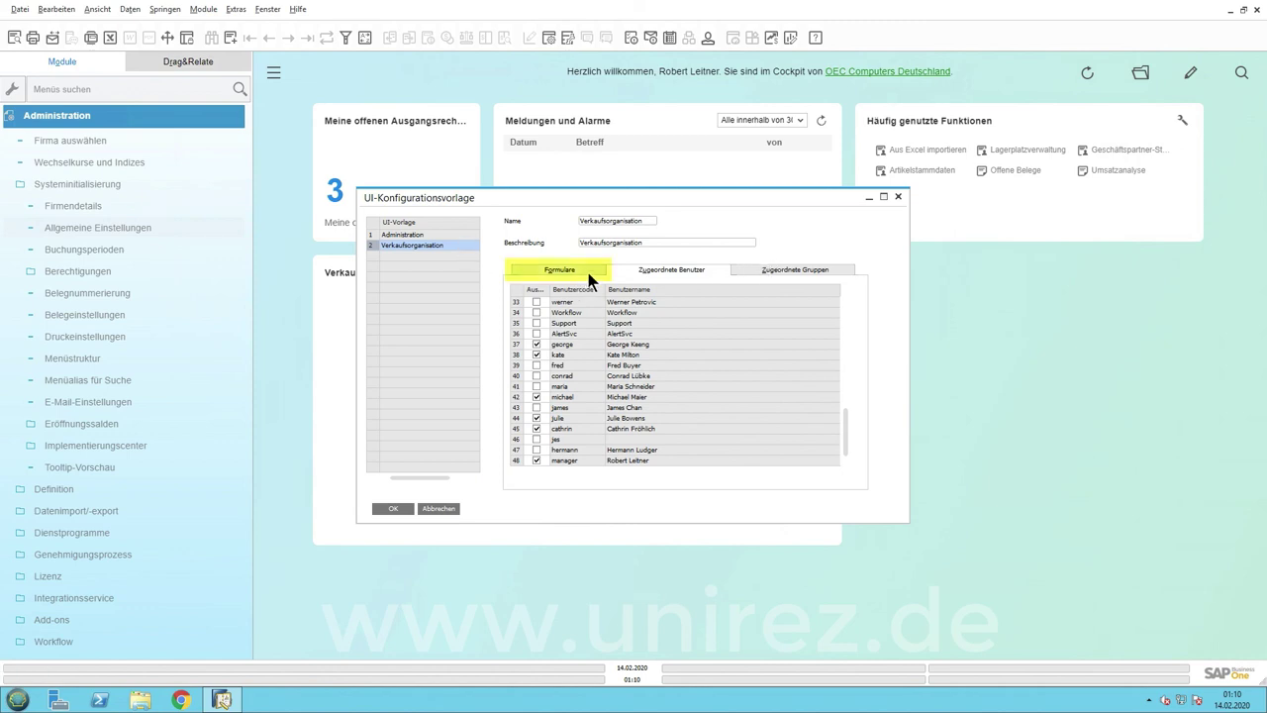
Copy the Ausgangsrechnung form from the Administration template to the Verkaufsorganisation template.
{"action": "left_click", "coordinate": [449, 235]}
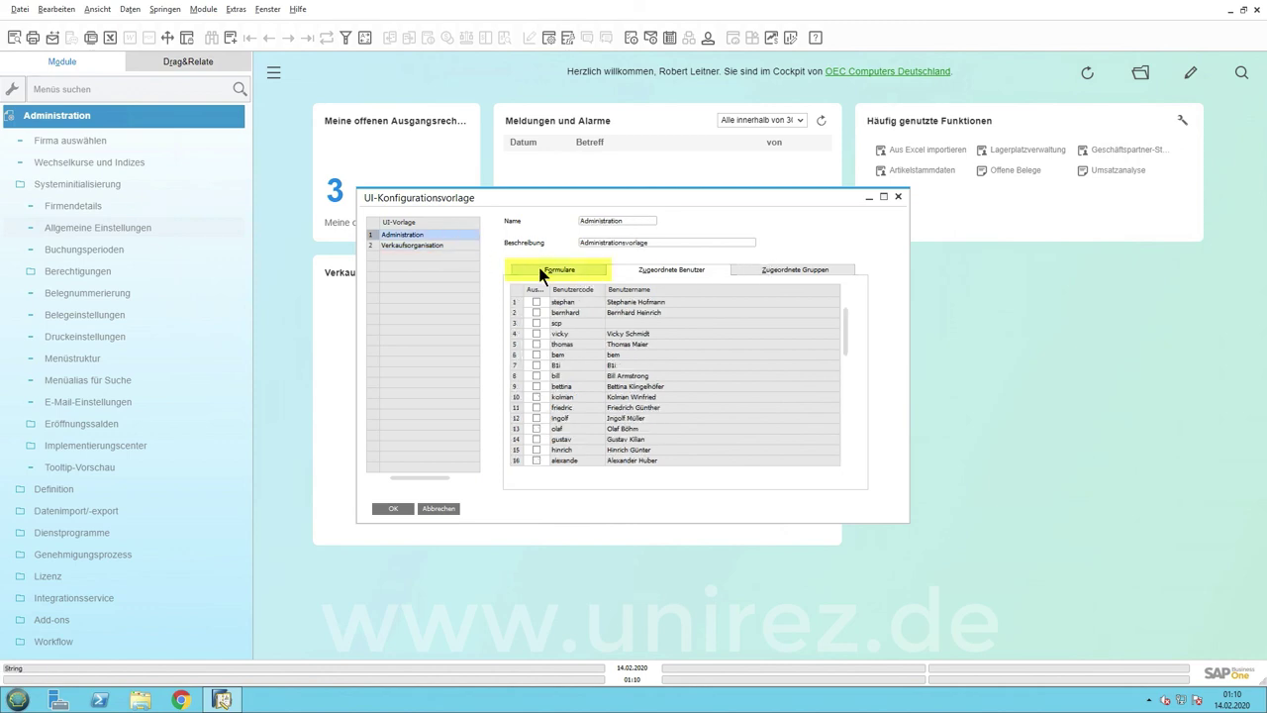
{"action": "left_click", "coordinate": [538, 265]}
{"action": "left_click", "coordinate": [517, 312]}
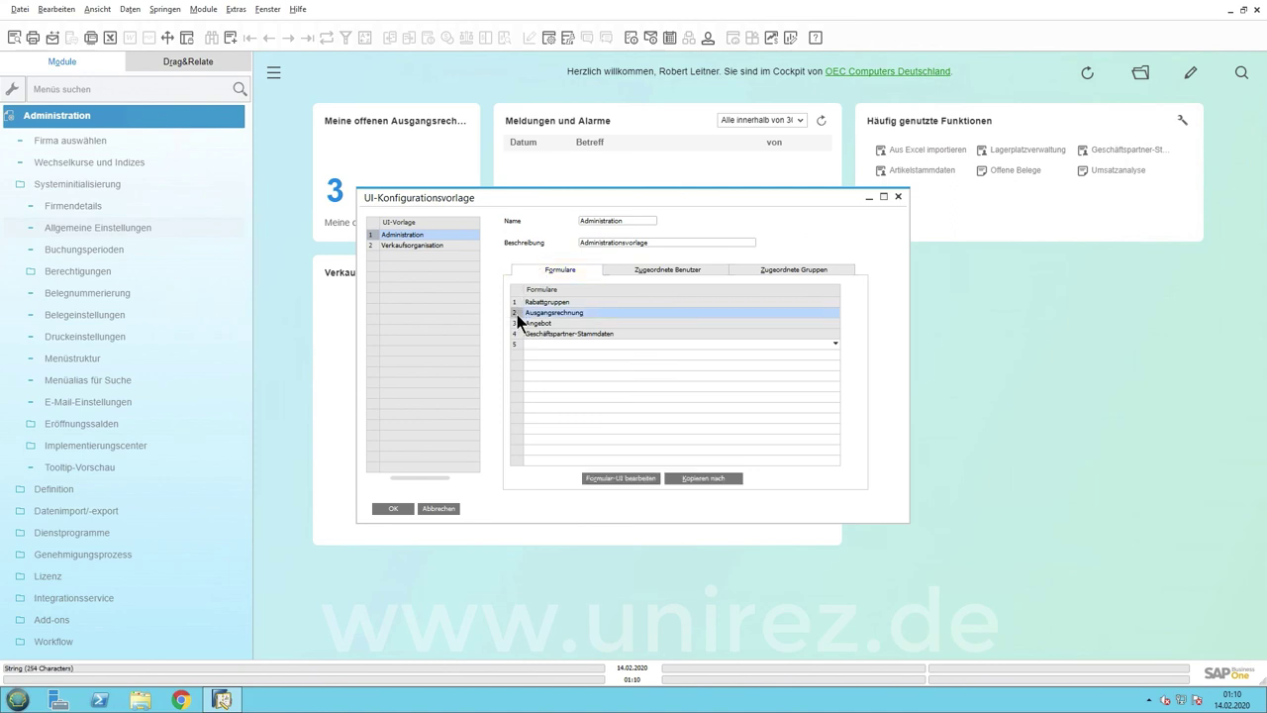
{"action": "left_click", "coordinate": [724, 481]}
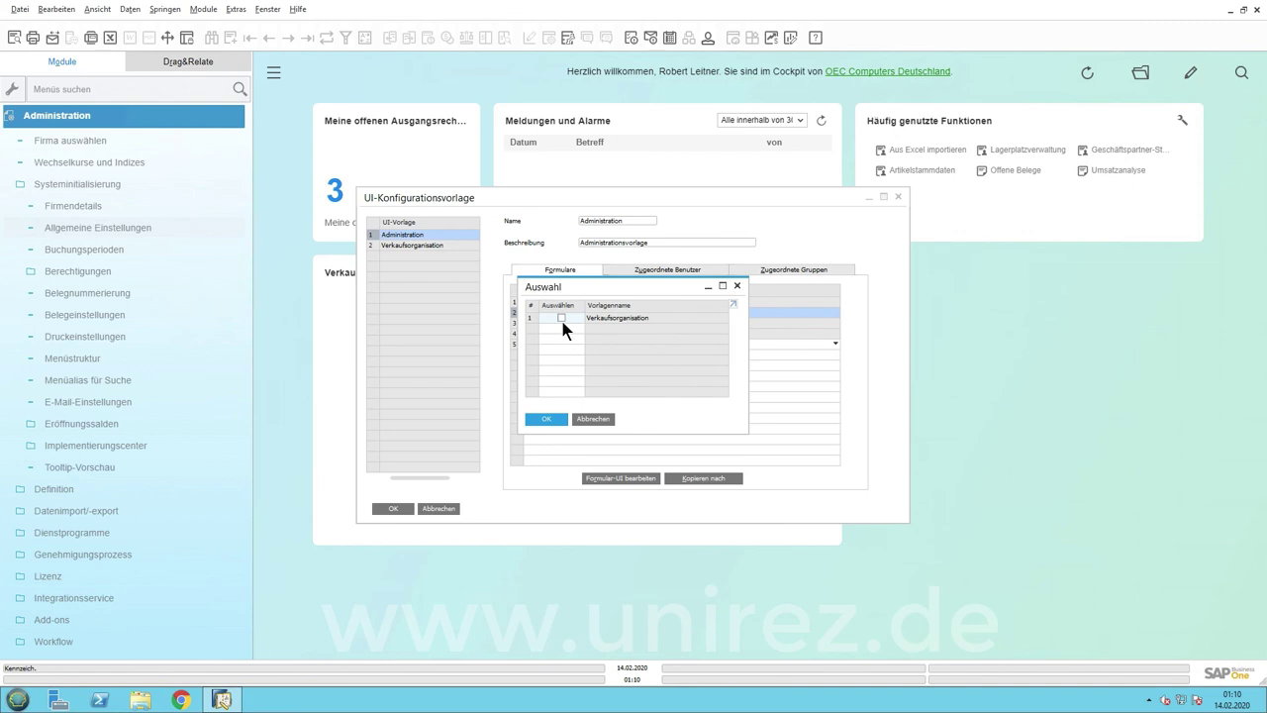
{"action": "left_click", "coordinate": [546, 417]}
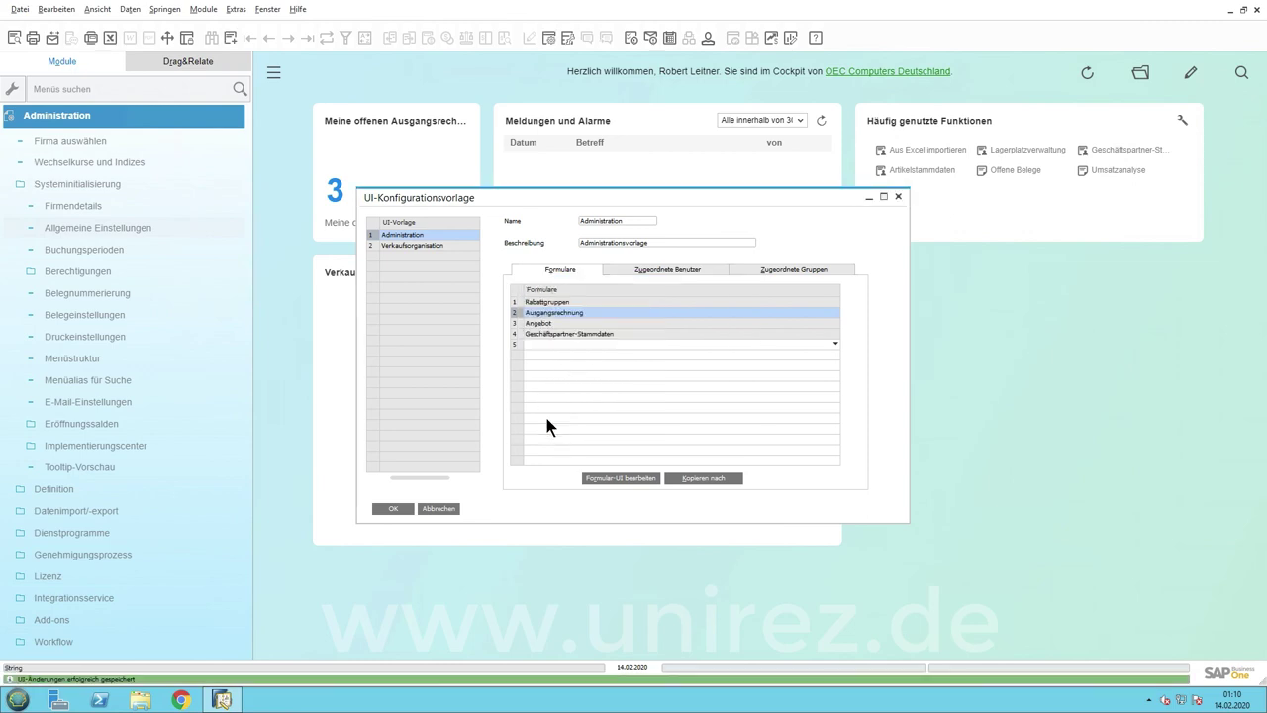
Delete the Geschäftspartner-Stammdaten and Ausgangsrechnung forms from the Verkaufsorganisation template.
{"action": "left_click", "coordinate": [410, 247]}
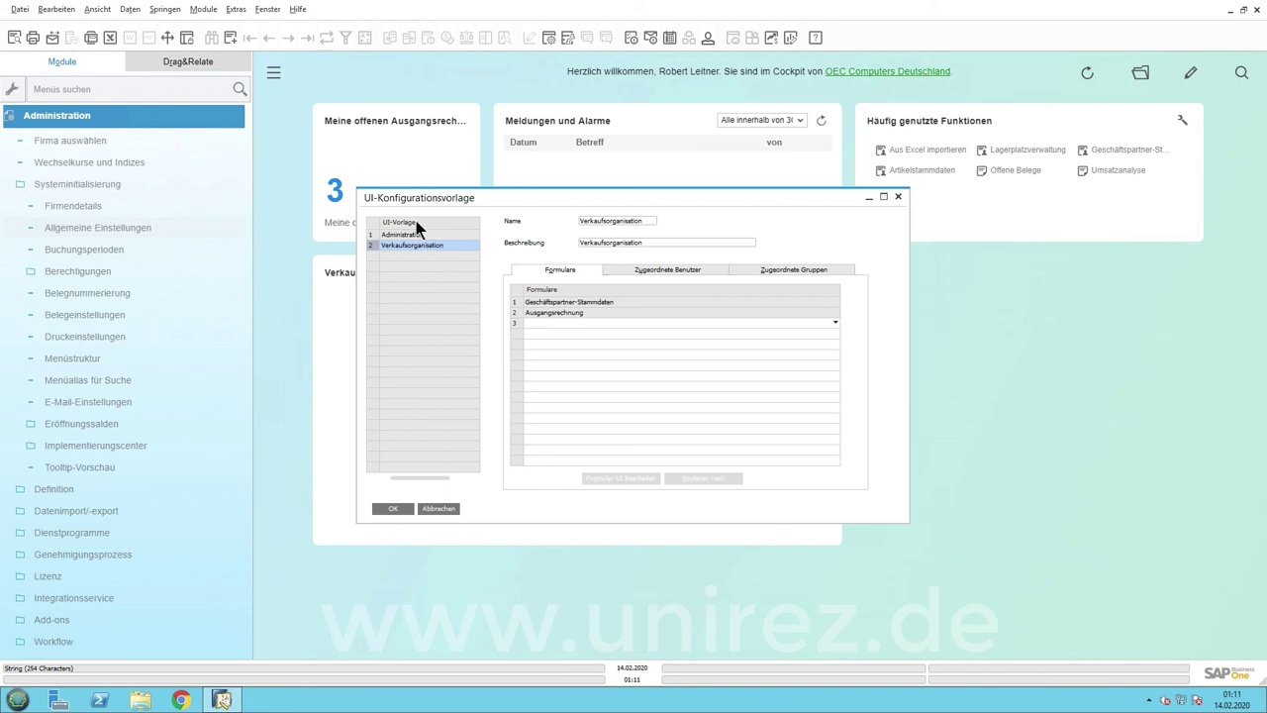
{"action": "left_click", "coordinate": [517, 301]}
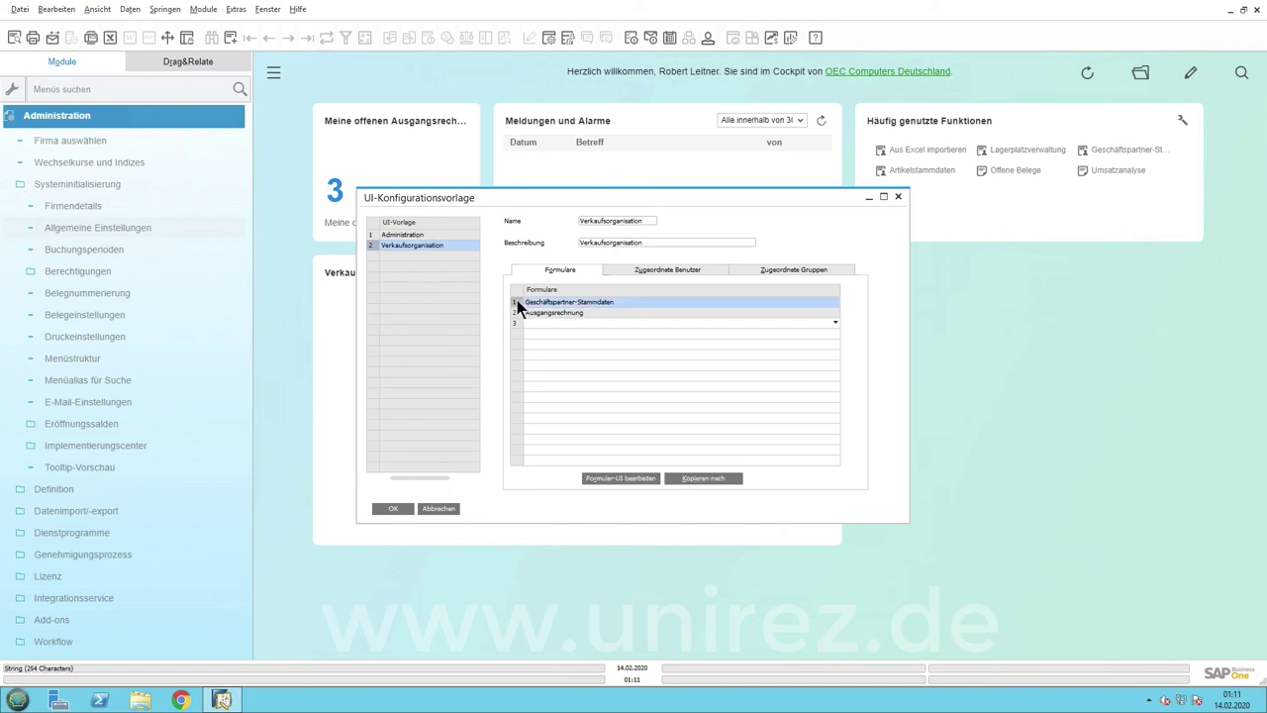
{"action": "right_click", "coordinate": [517, 300]}
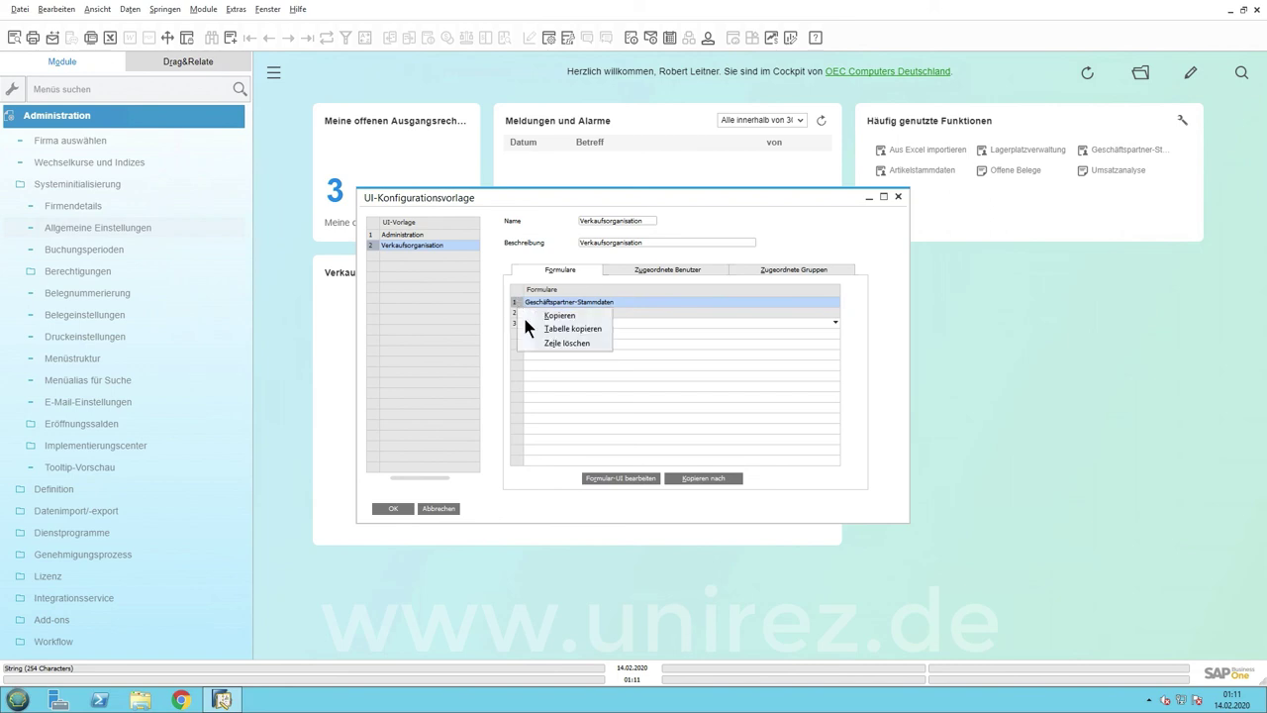
{"action": "left_click", "coordinate": [550, 342]}
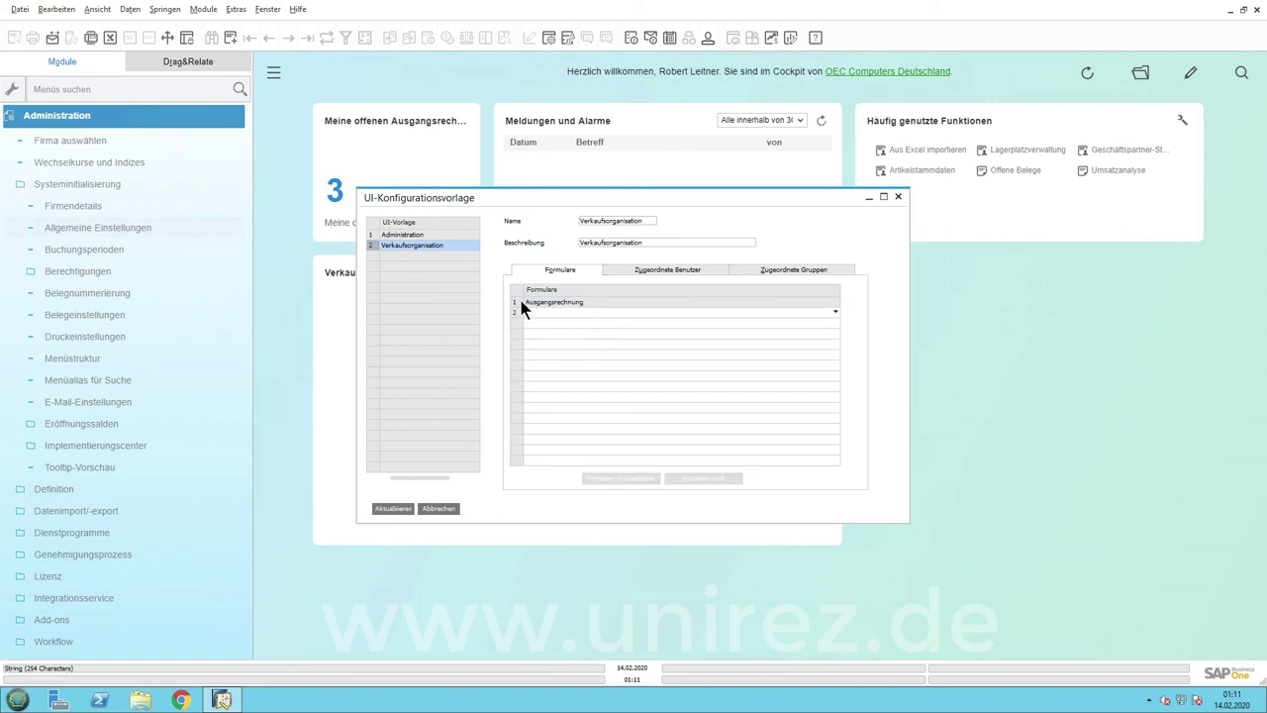
{"action": "left_click", "coordinate": [521, 300]}
{"action": "right_click", "coordinate": [520, 299]}
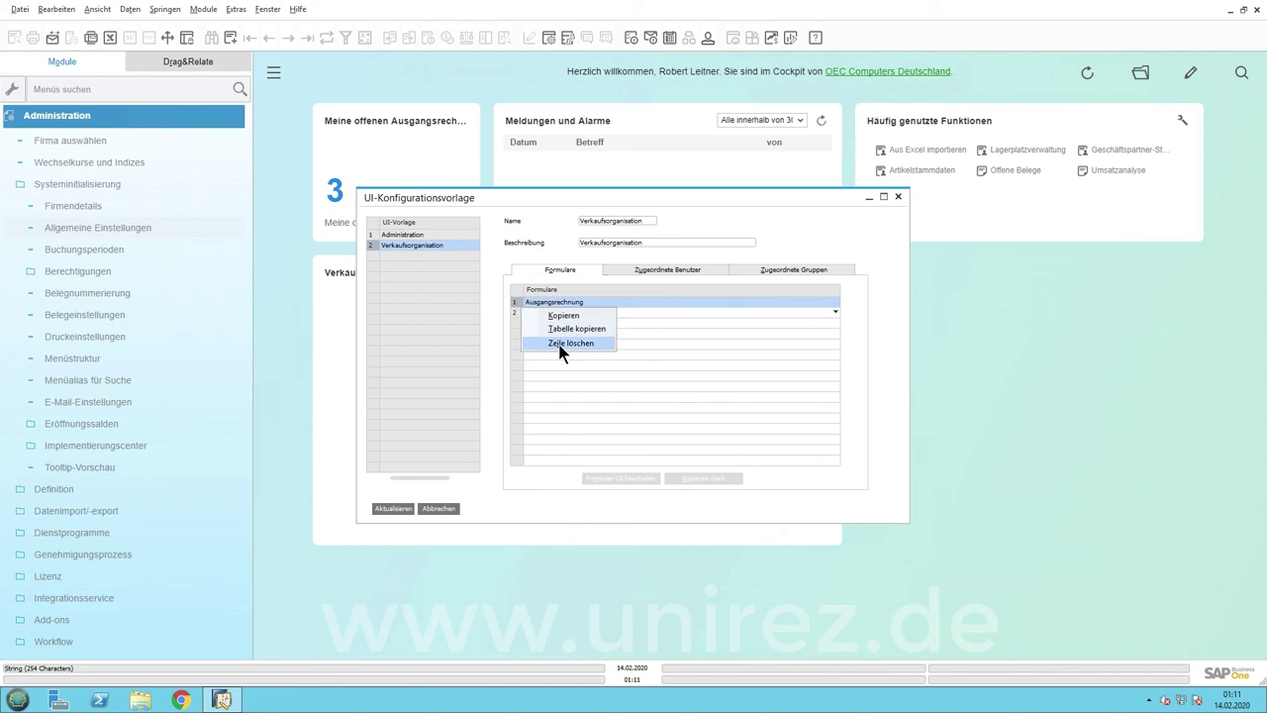
{"action": "left_click", "coordinate": [560, 342]}
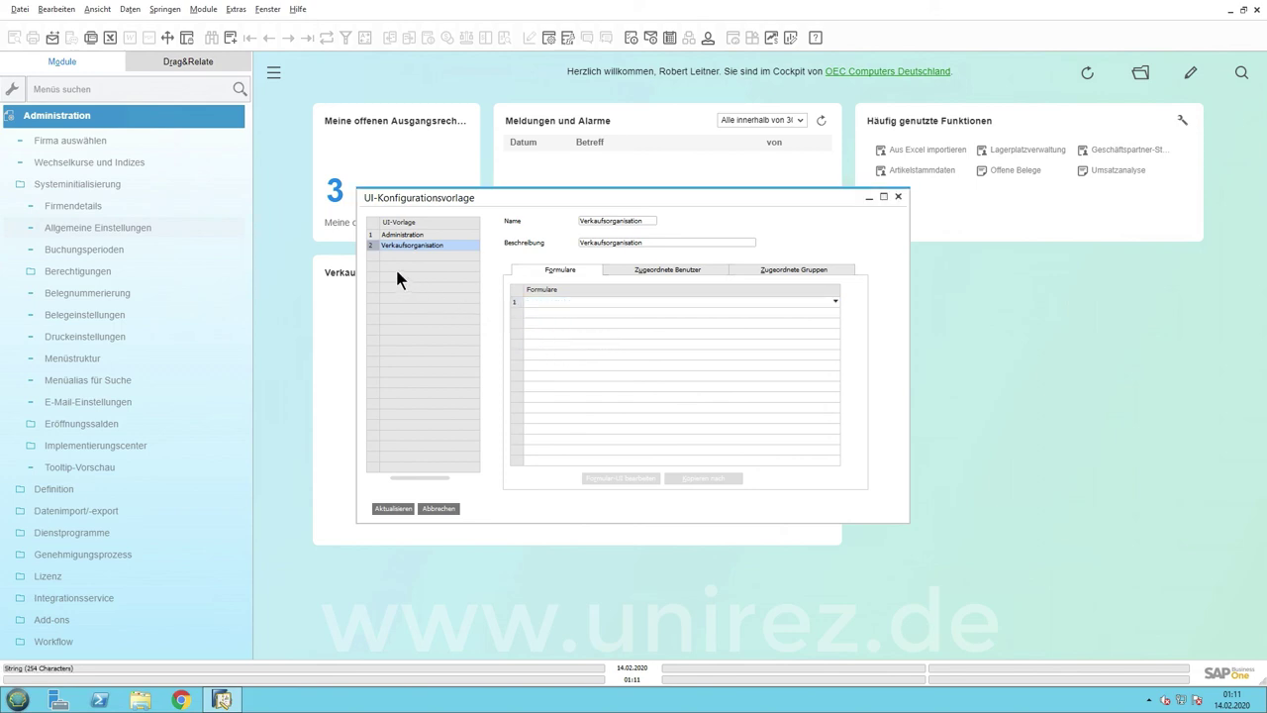
Delete the Verkaufsorganisation UI template and confirm its permanent removal.
{"action": "right_click", "coordinate": [374, 243]}
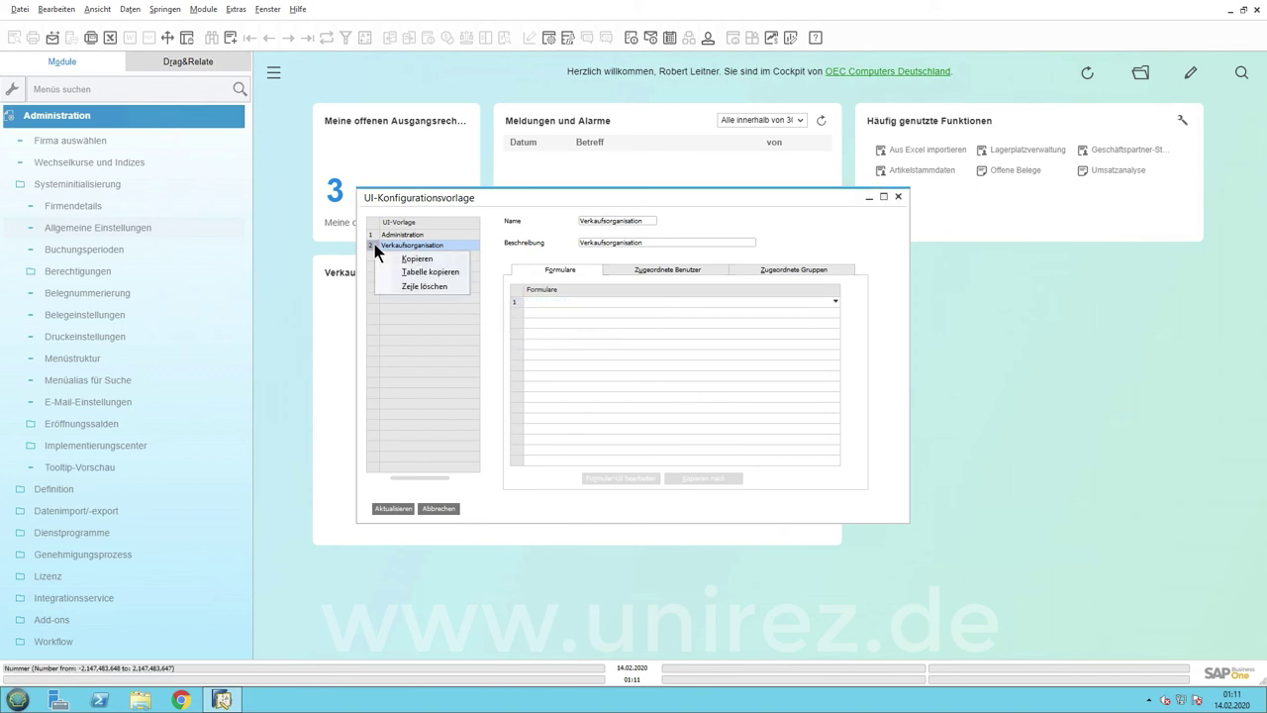
{"action": "left_click", "coordinate": [413, 287]}
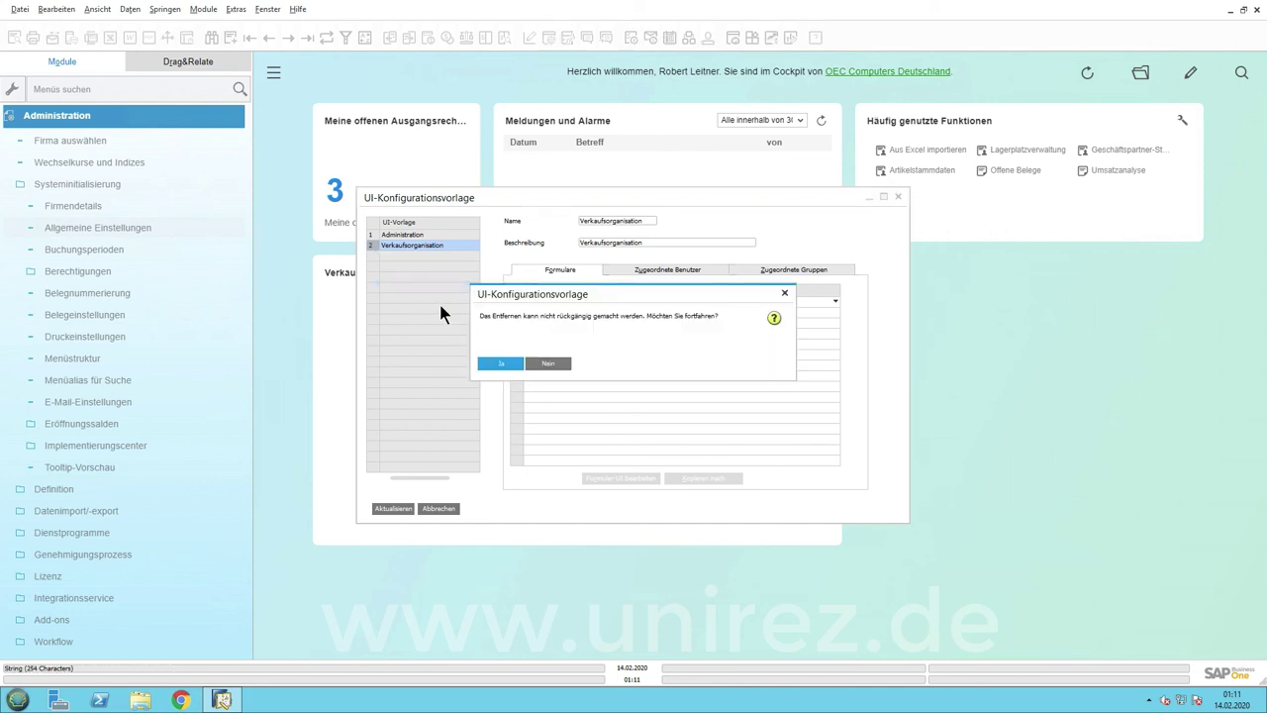
{"action": "left_click", "coordinate": [495, 364]}
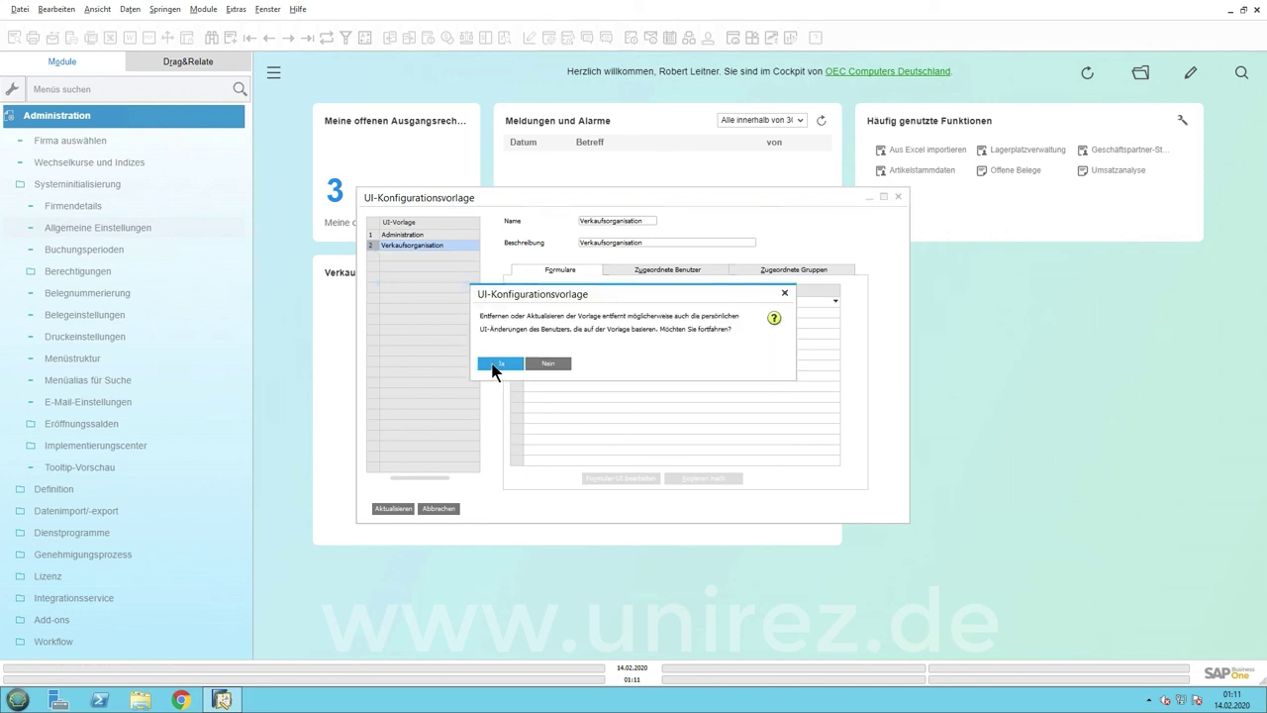
{"action": "left_click", "coordinate": [498, 364]}
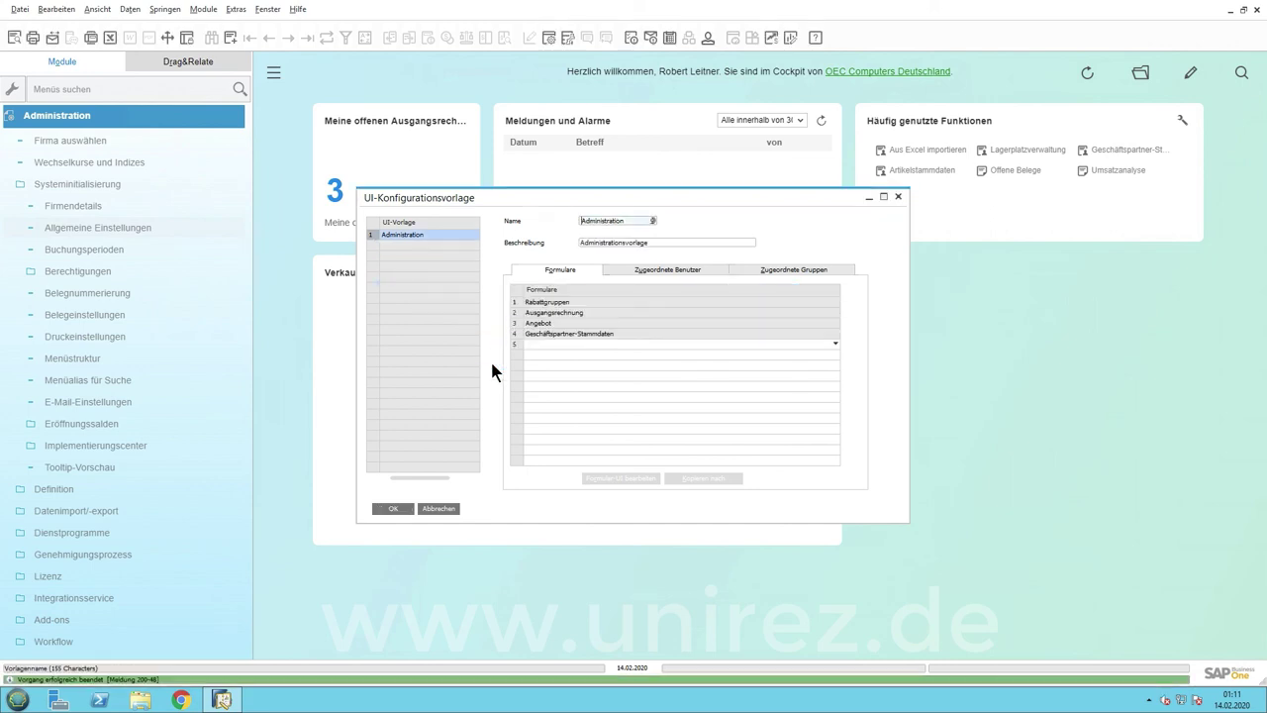